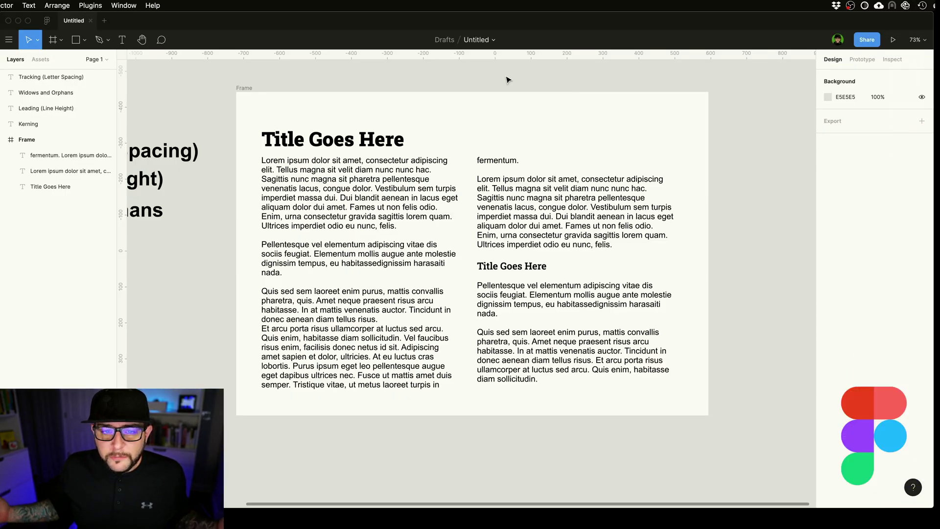
Select the left column body text and try Roboto, then Times, as its font
{"action": "scroll", "coordinate": [534, 67], "scroll_direction": "left", "scroll_amount": 4}
{"action": "scroll", "coordinate": [533, 67], "scroll_direction": "left", "scroll_amount": 6}
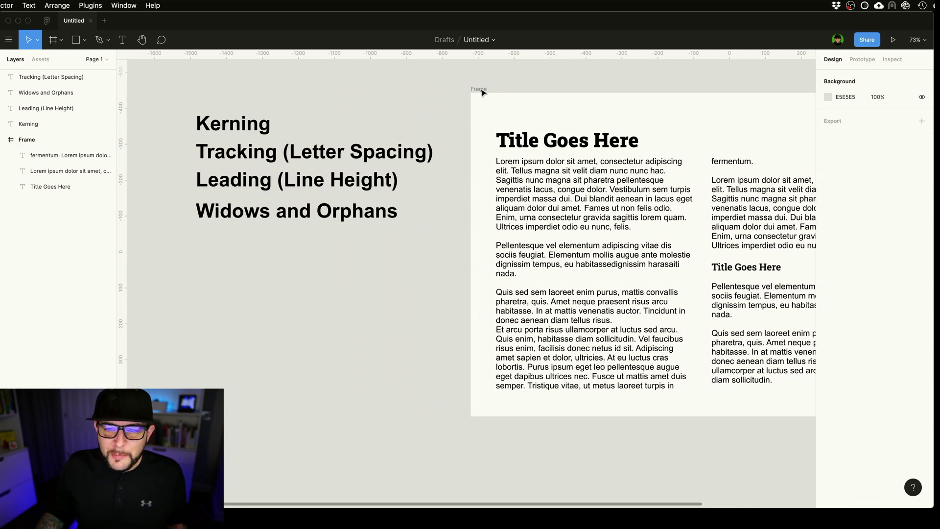
{"action": "scroll", "coordinate": [482, 92], "scroll_direction": "left", "scroll_amount": 2}
{"action": "scroll", "coordinate": [483, 93], "scroll_direction": "up", "scroll_amount": 1}
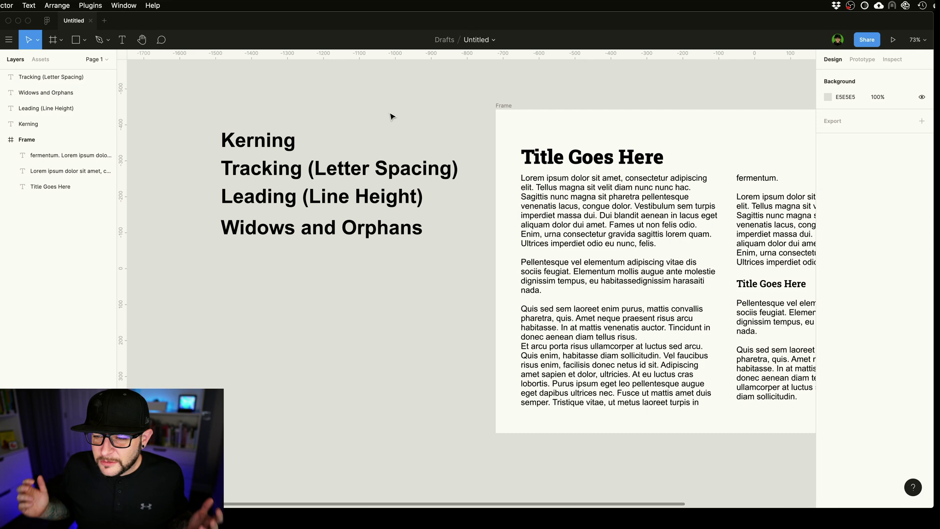
{"action": "scroll", "coordinate": [392, 117], "scroll_direction": "right", "scroll_amount": 3}
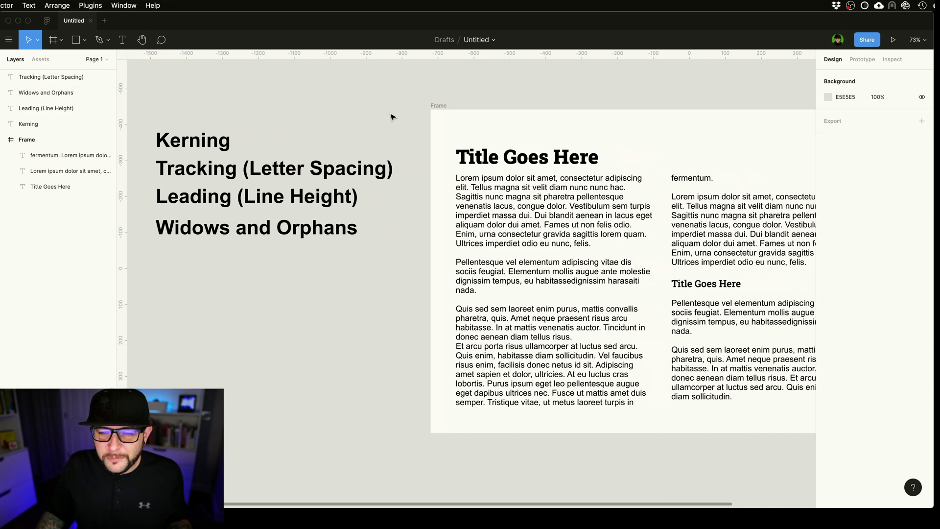
{"action": "scroll", "coordinate": [394, 137], "scroll_direction": "right", "scroll_amount": 3}
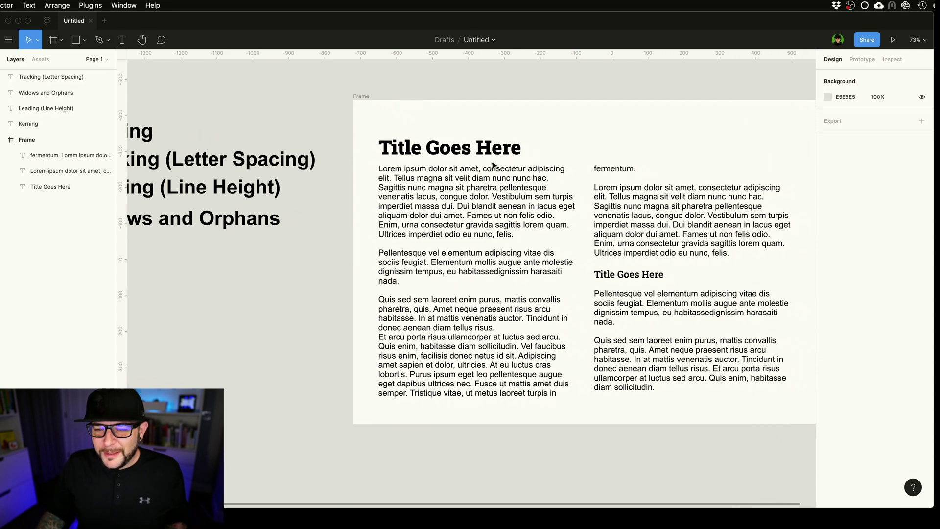
{"action": "scroll", "coordinate": [387, 226], "scroll_direction": "left", "scroll_amount": 2}
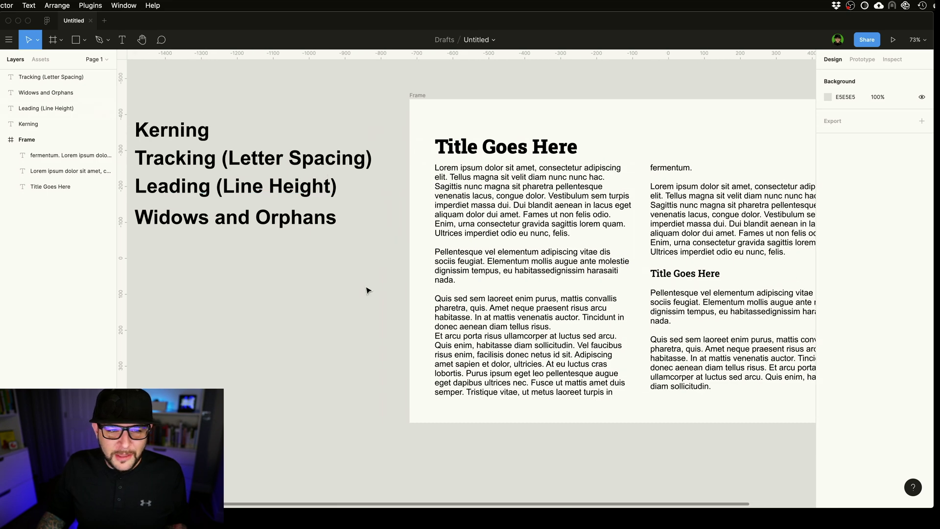
{"action": "scroll", "coordinate": [378, 272], "scroll_direction": "left", "scroll_amount": 6}
{"action": "scroll", "coordinate": [378, 273], "scroll_direction": "up", "scroll_amount": 2}
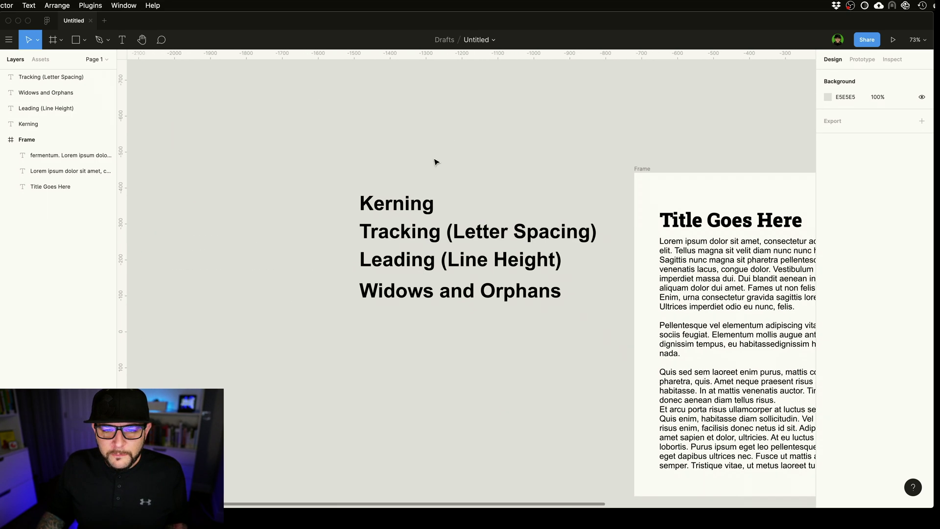
{"action": "scroll", "coordinate": [538, 335], "scroll_direction": "right", "scroll_amount": 10}
{"action": "scroll", "coordinate": [538, 335], "scroll_direction": "down", "scroll_amount": 3}
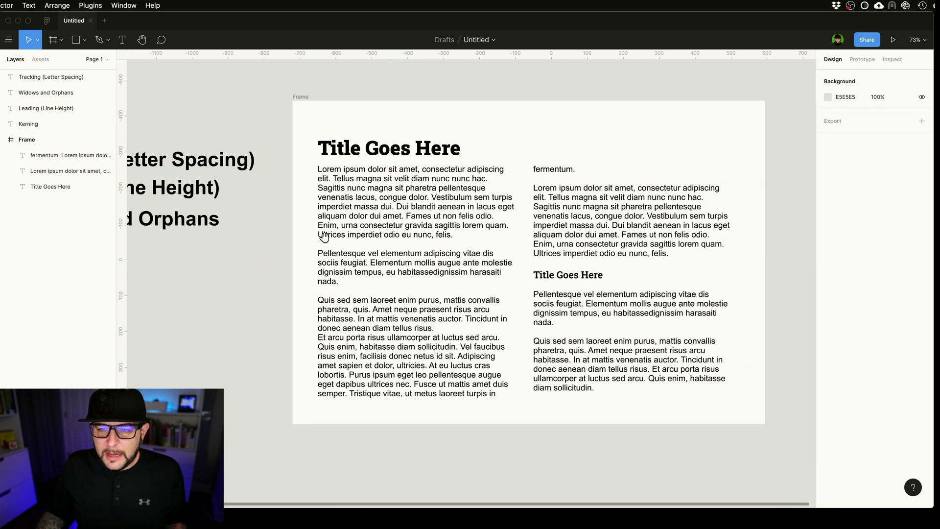
{"action": "scroll", "coordinate": [436, 130], "scroll_direction": "right", "scroll_amount": 1}
{"action": "scroll", "coordinate": [436, 130], "scroll_direction": "up", "scroll_amount": 1}
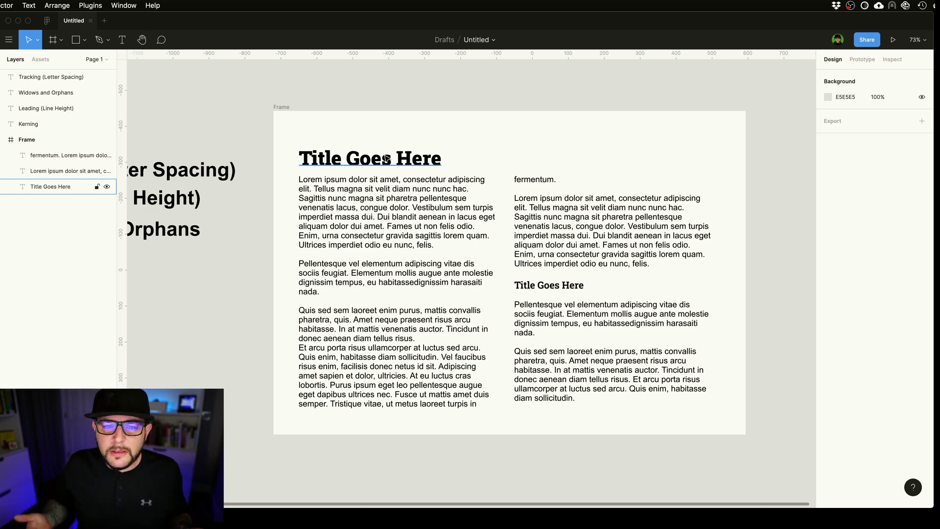
{"action": "scroll", "coordinate": [402, 158], "scroll_direction": "left", "scroll_amount": 5}
{"action": "scroll", "coordinate": [398, 156], "scroll_direction": "left", "scroll_amount": 4}
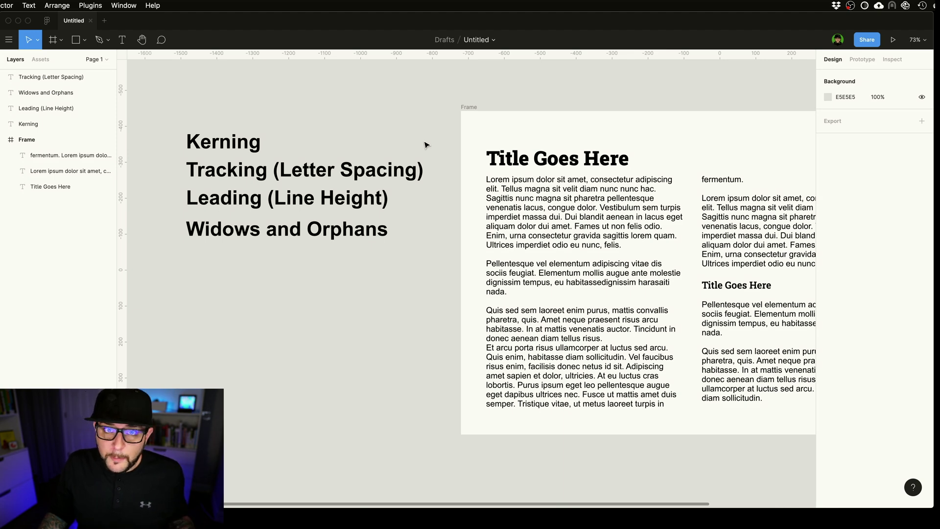
{"action": "scroll", "coordinate": [425, 145], "scroll_direction": "right", "scroll_amount": 8}
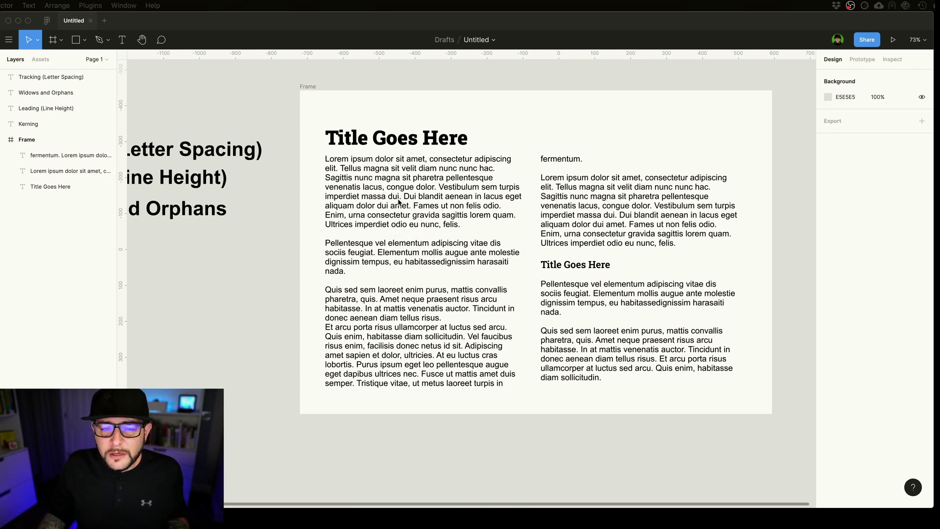
{"action": "left_click", "coordinate": [457, 188]}
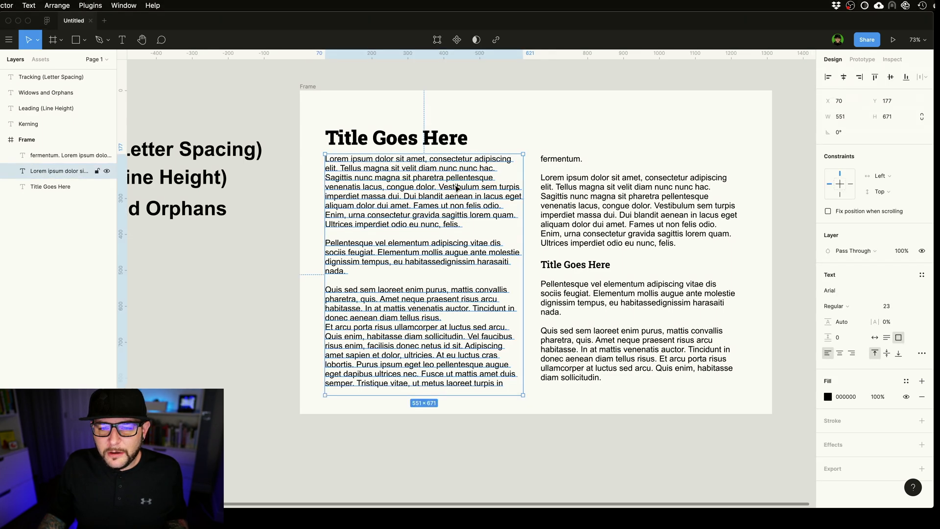
{"action": "left_click", "coordinate": [842, 291]}
{"action": "type", "text": "r"}
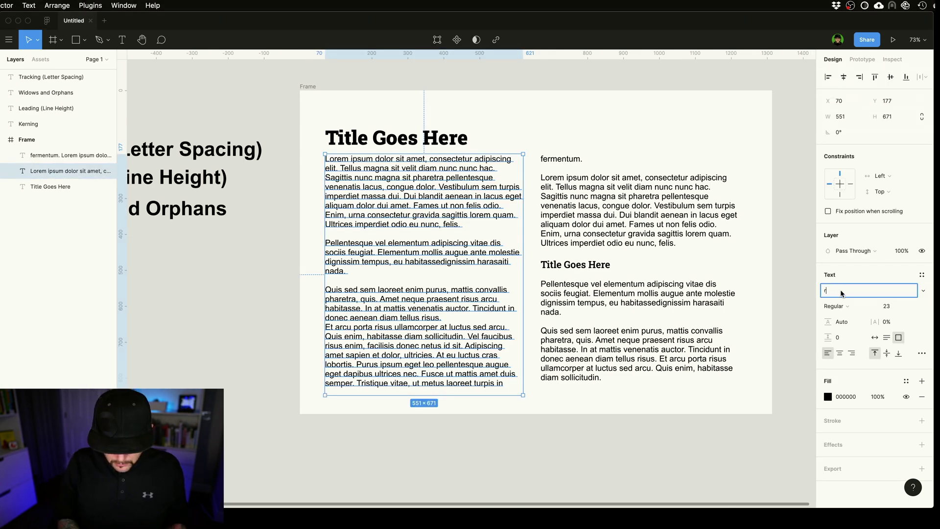
{"action": "type", "text": "oboto"}
{"action": "key", "text": "Return"}
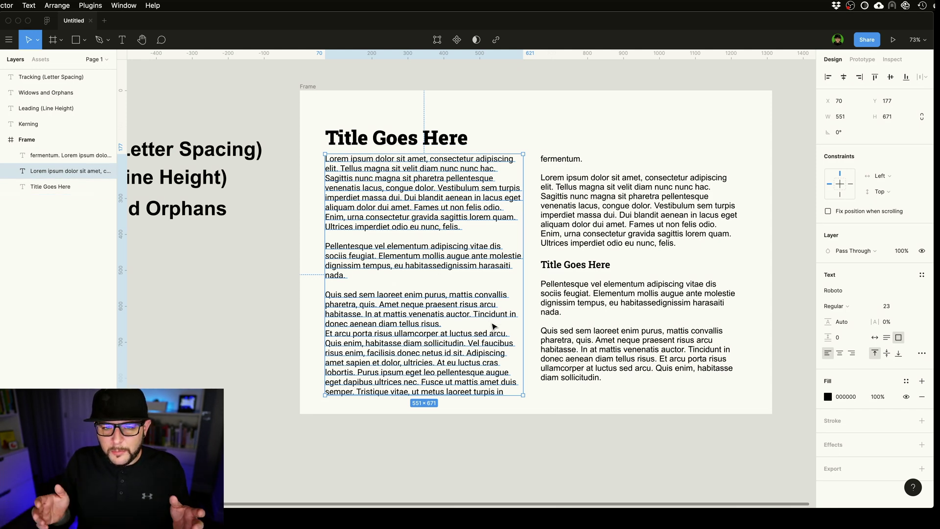
{"action": "scroll", "coordinate": [493, 326], "scroll_direction": "left", "scroll_amount": 2}
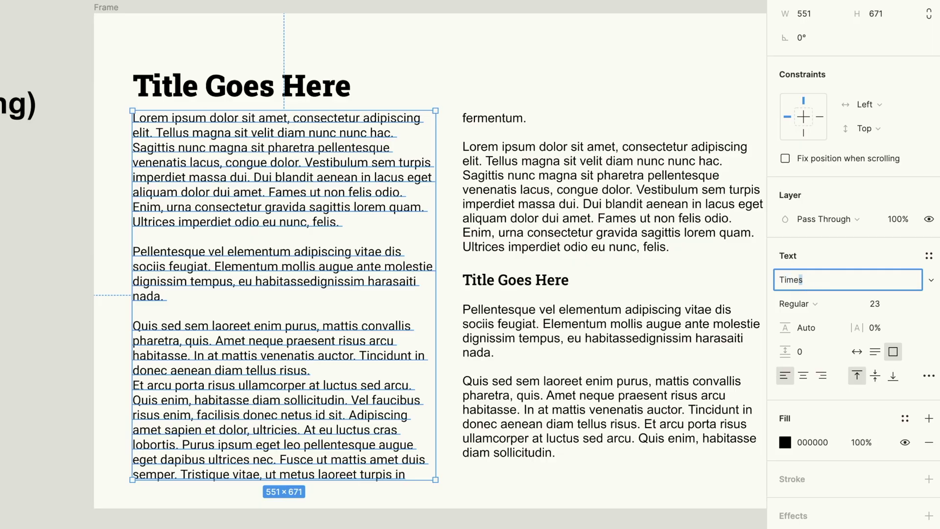
{"action": "key", "text": "Return"}
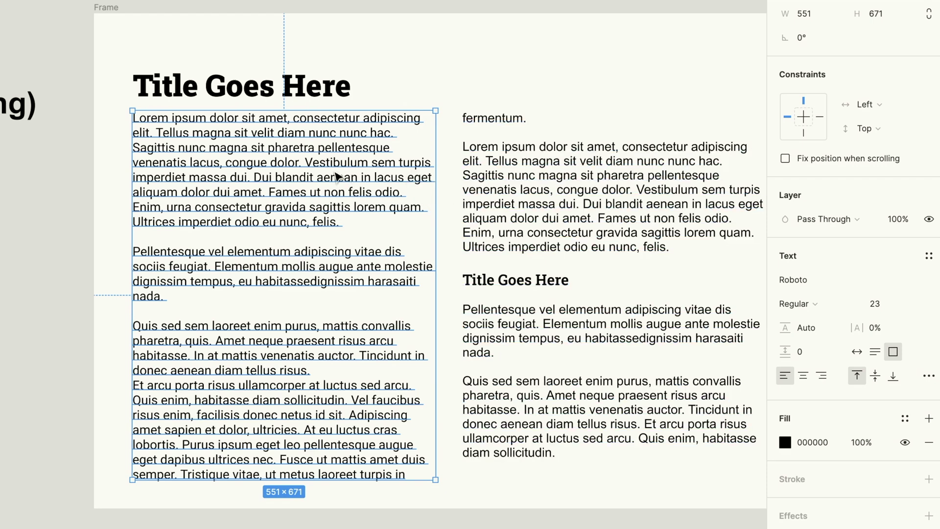
Switch the body text back to Arial and settle its font size at 22
{"action": "left_click", "coordinate": [786, 280]}
{"action": "type", "text": "Arial"}
{"action": "key", "text": "Return"}
{"action": "left_click", "coordinate": [885, 304]}
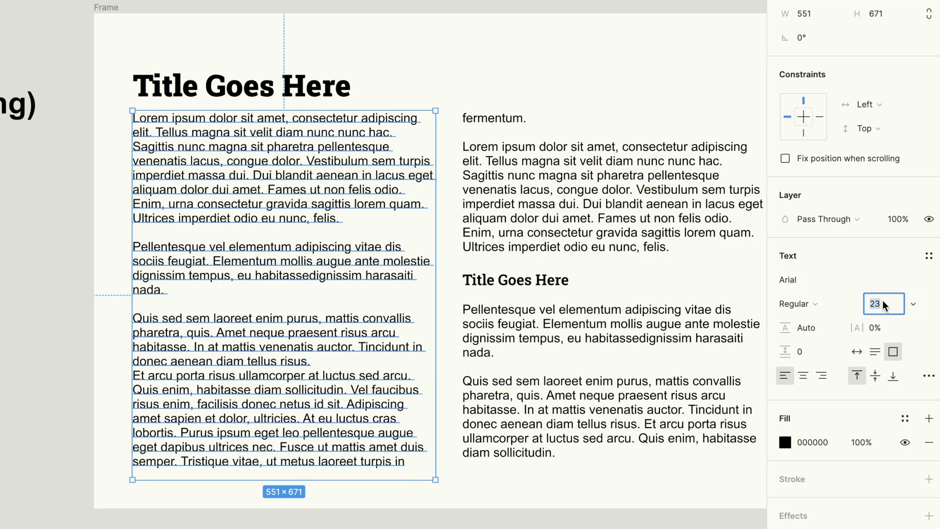
{"action": "key", "text": "Up"}
{"action": "key", "text": "Up"}
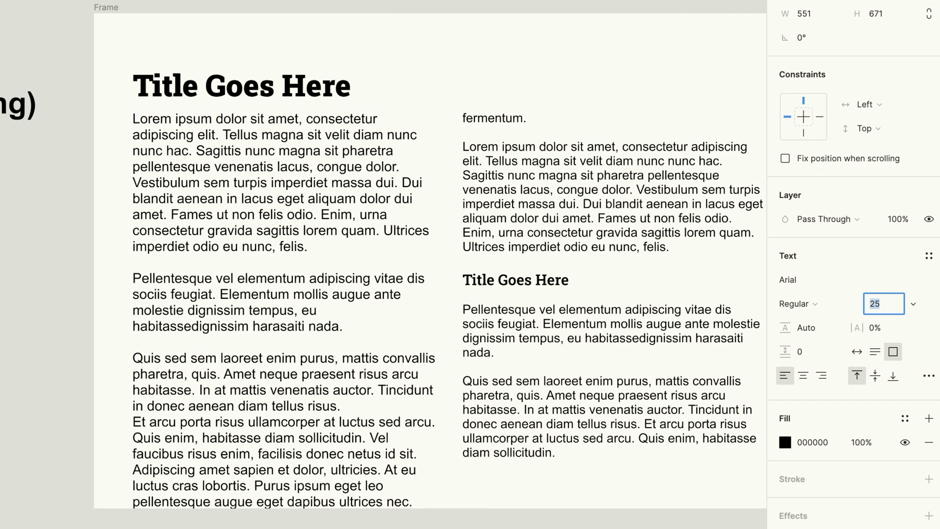
{"action": "key", "text": "Up"}
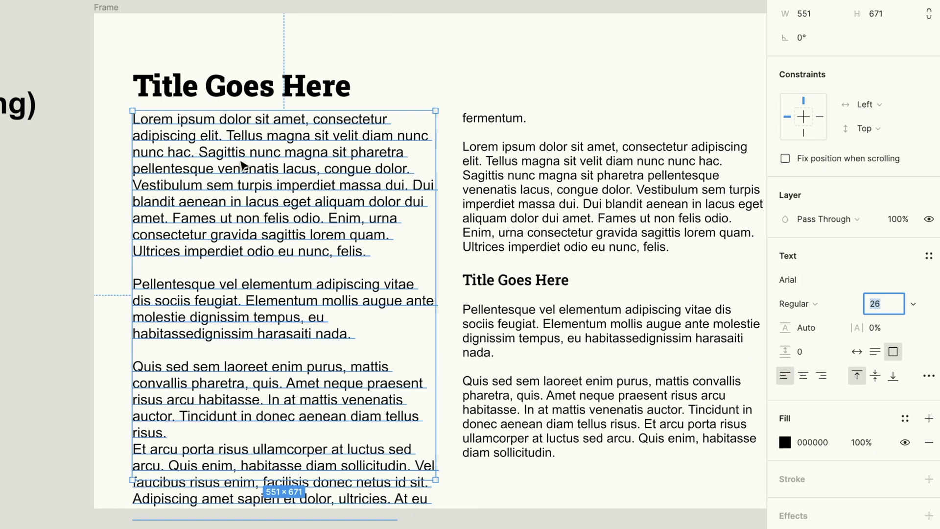
{"action": "key", "text": "Down"}
{"action": "key", "text": "Down"}
{"action": "key", "text": "Down"}
{"action": "key", "text": "Down"}
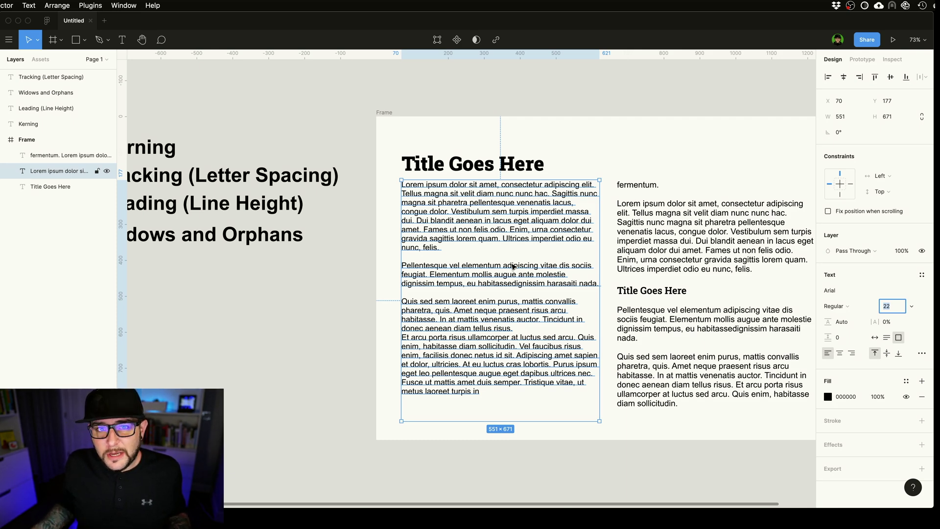
Duplicate the Kerning heading below the list and give the copy font size 105
{"action": "left_click", "coordinate": [314, 352]}
{"action": "scroll", "coordinate": [314, 353], "scroll_direction": "left", "scroll_amount": 3}
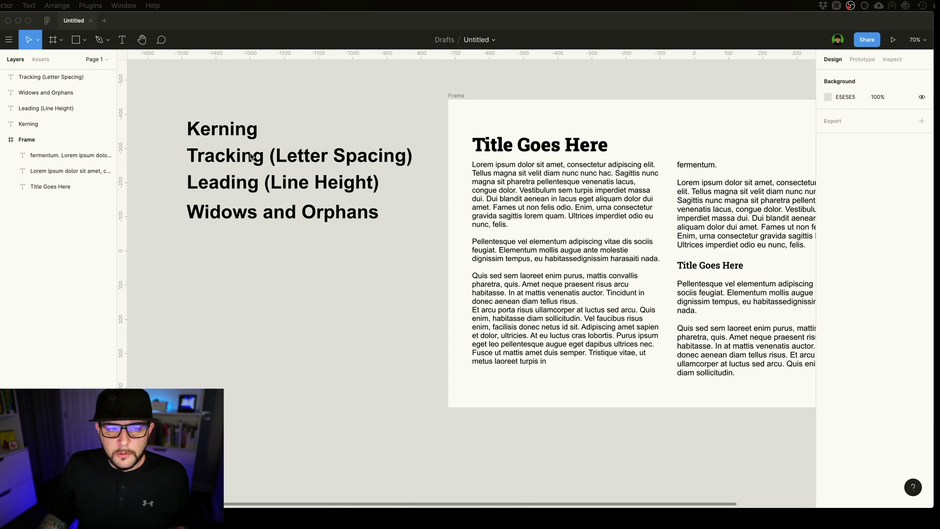
{"action": "left_click_drag", "start_coordinate": [231, 130], "coordinate": [252, 297]}
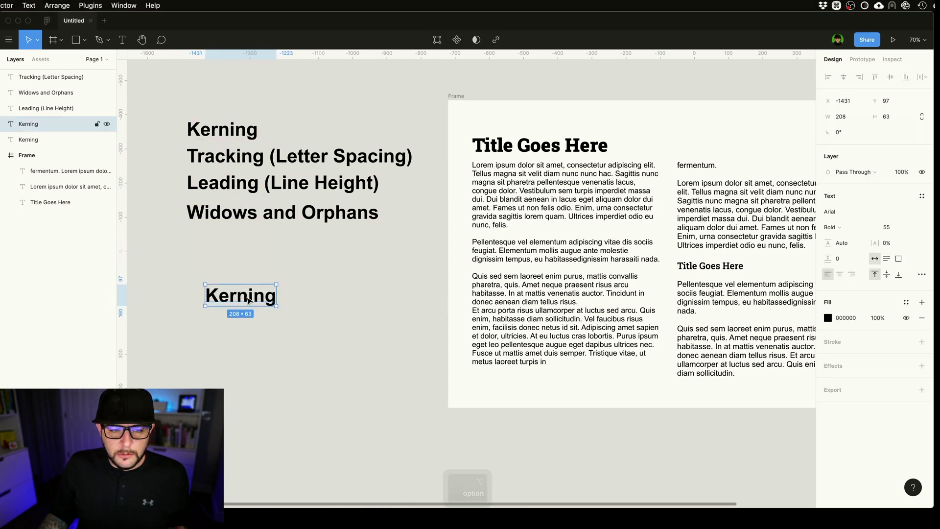
{"action": "left_click", "coordinate": [891, 228]}
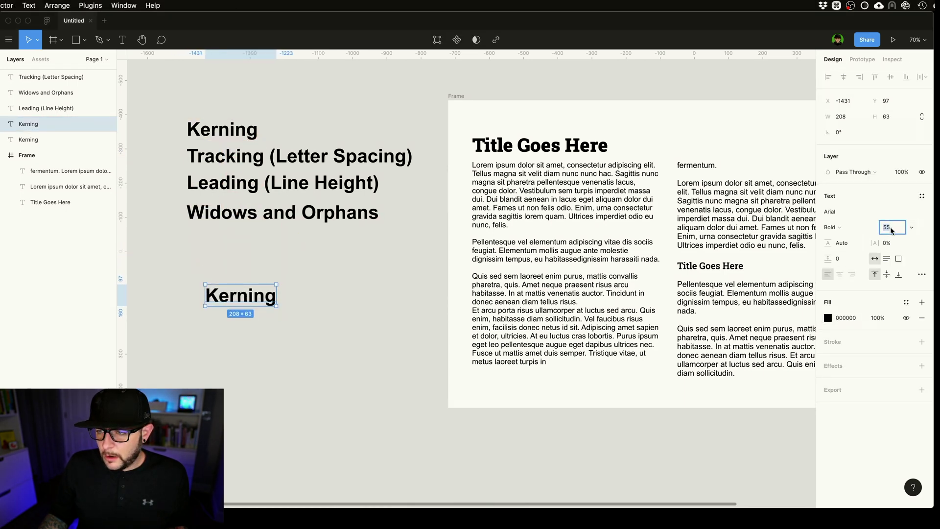
{"action": "type", "text": "105"}
{"action": "key", "text": "Return"}
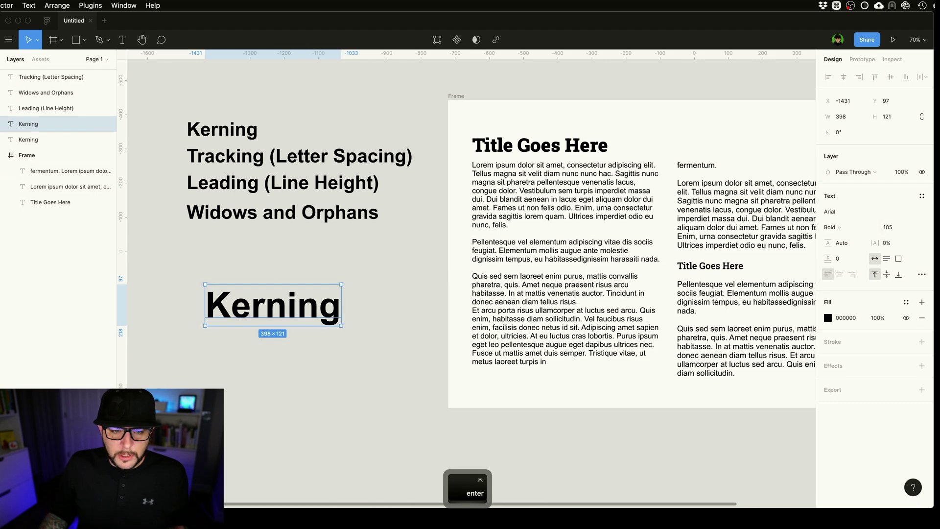
Draw a small grey spacer rectangle between the e and r of the large Kerning word
{"action": "left_click", "coordinate": [269, 382]}
{"action": "scroll", "coordinate": [237, 283], "scroll_direction": "up", "scroll_amount": 5}
{"action": "left_click_drag", "start_coordinate": [237, 284], "coordinate": [335, 152]}
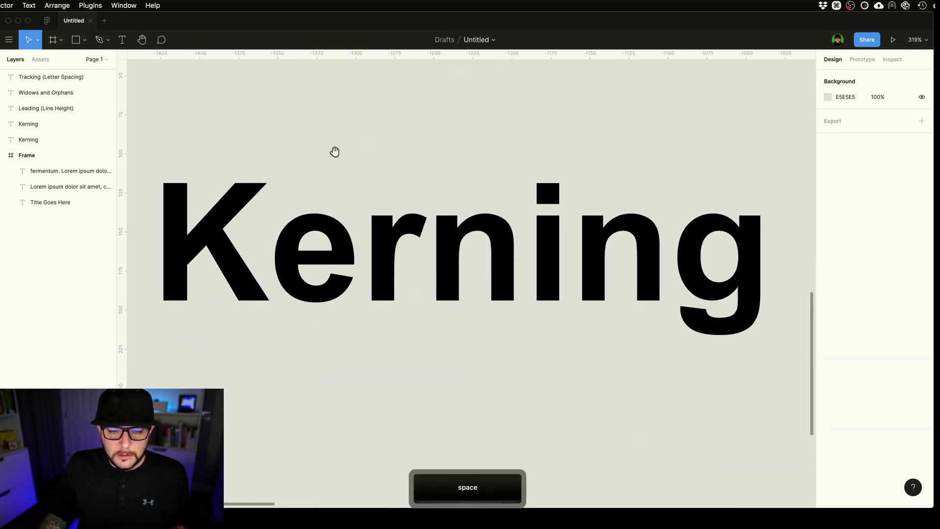
{"action": "scroll", "coordinate": [351, 214], "scroll_direction": "down", "scroll_amount": 2}
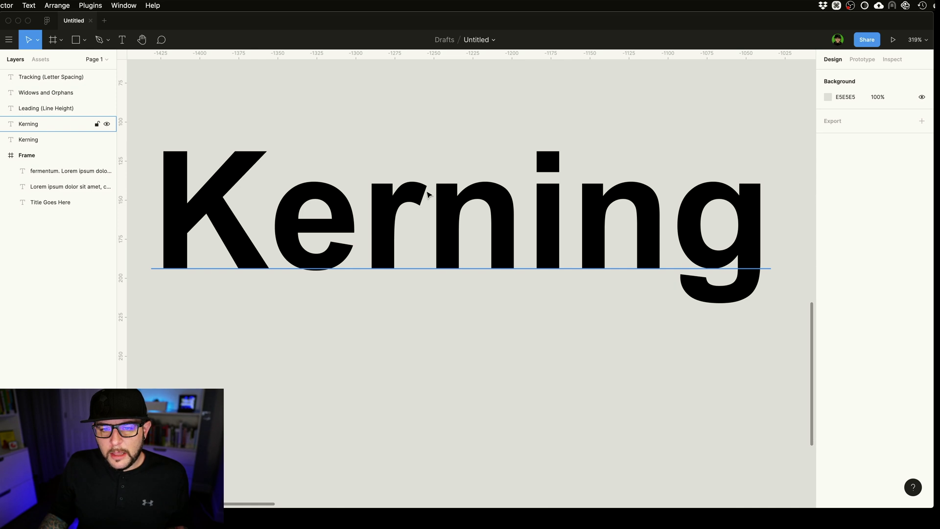
{"action": "scroll", "coordinate": [331, 244], "scroll_direction": "up", "scroll_amount": 10}
{"action": "key", "text": "r"}
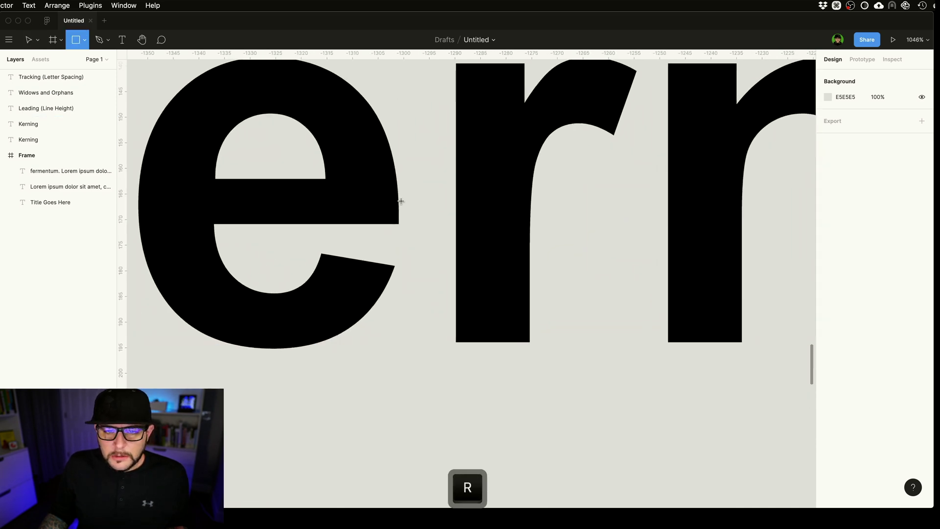
{"action": "left_click_drag", "start_coordinate": [398, 203], "coordinate": [455, 225]}
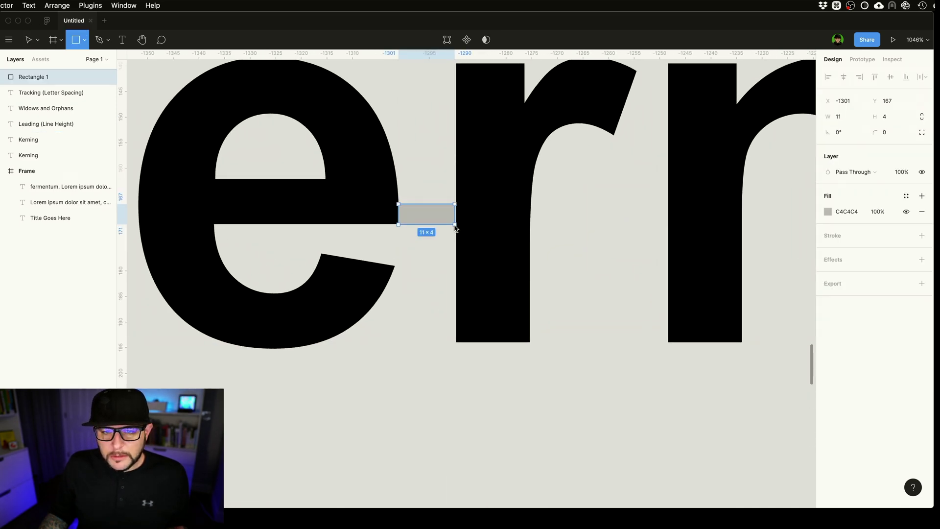
{"action": "scroll", "coordinate": [454, 252], "scroll_direction": "down", "scroll_amount": 5}
{"action": "left_click", "coordinate": [452, 253]}
{"action": "key", "text": "space"}
{"action": "left_click_drag", "start_coordinate": [527, 336], "coordinate": [469, 327]}
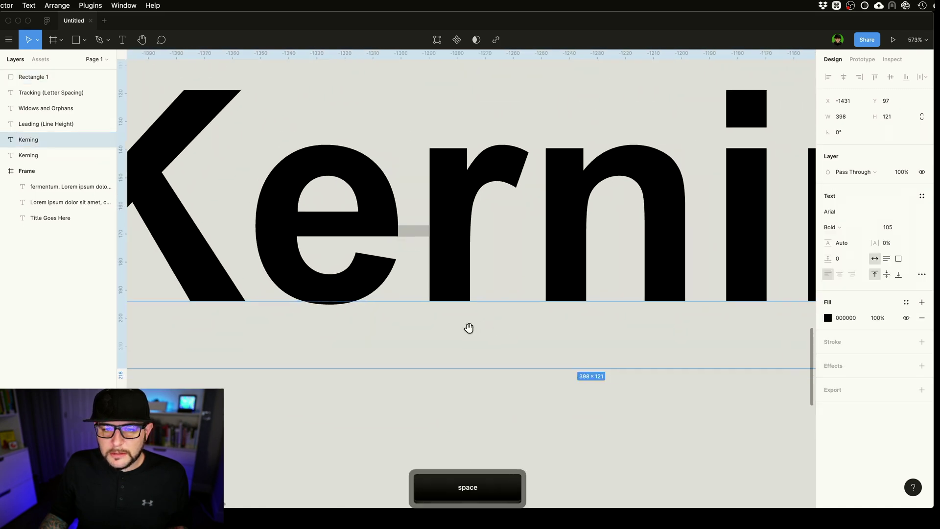
{"action": "scroll", "coordinate": [319, 254], "scroll_direction": "right", "scroll_amount": 2}
{"action": "scroll", "coordinate": [367, 245], "scroll_direction": "up", "scroll_amount": 5}
{"action": "scroll", "coordinate": [369, 279], "scroll_direction": "down", "scroll_amount": 2}
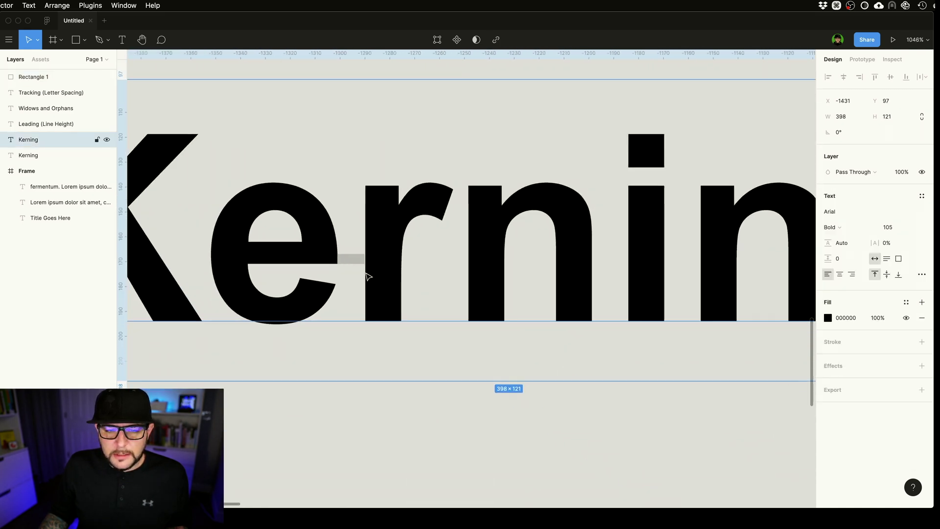
Copy the spacer bar into the gaps after the r, undoing an accidental word copy
{"action": "left_click_drag", "start_coordinate": [355, 261], "coordinate": [372, 223]}
{"action": "key", "text": "super+z"}
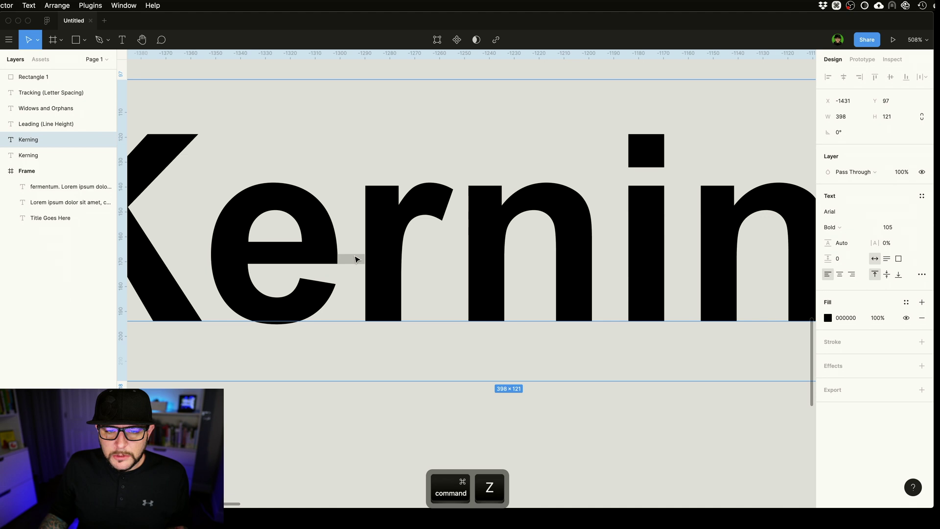
{"action": "left_click_drag", "start_coordinate": [356, 260], "coordinate": [470, 193]}
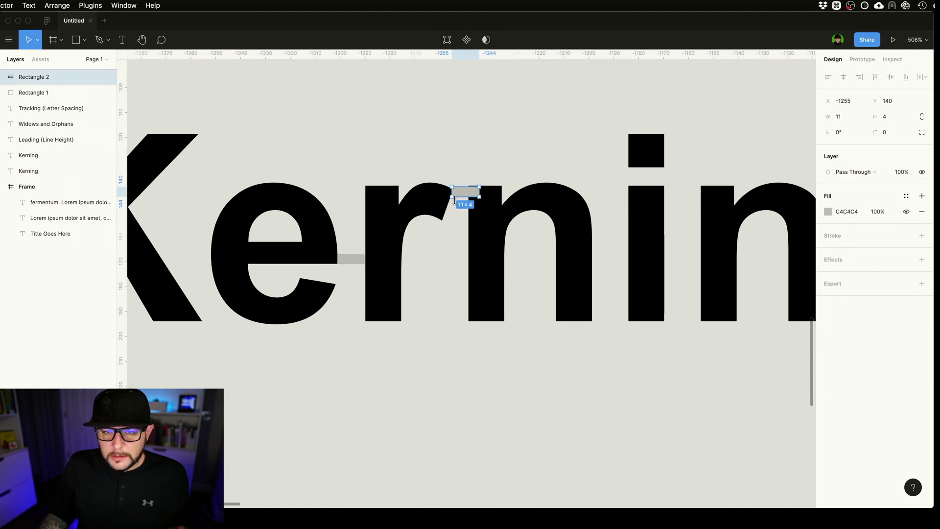
{"action": "key", "text": "space"}
{"action": "left_click_drag", "start_coordinate": [478, 219], "coordinate": [411, 271]}
{"action": "scroll", "coordinate": [422, 269], "scroll_direction": "left", "scroll_amount": 3}
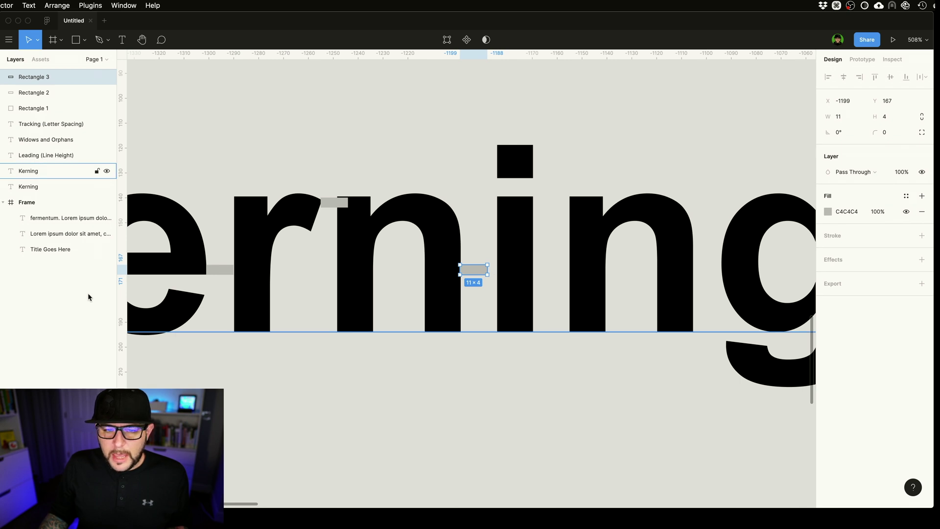
{"action": "scroll", "coordinate": [305, 267], "scroll_direction": "left", "scroll_amount": 3}
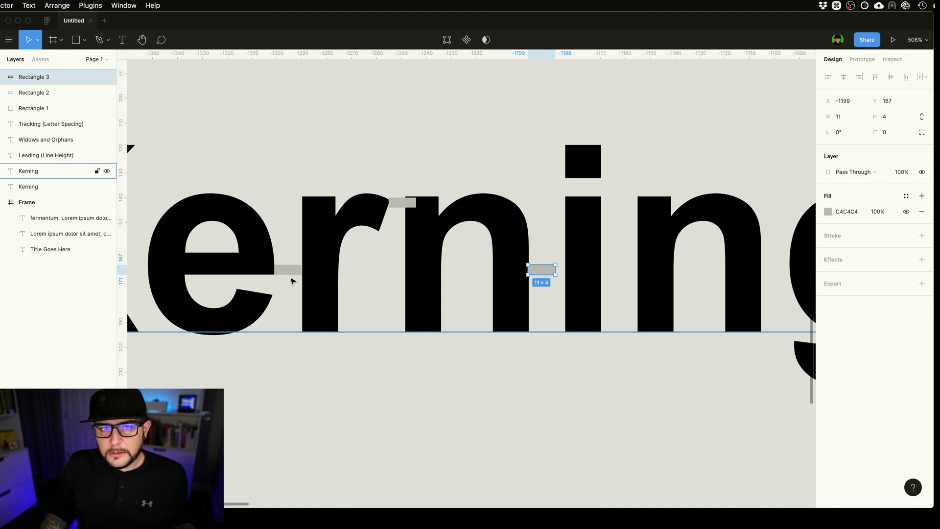
Delete the spacer bar between e and r
{"action": "left_click", "coordinate": [293, 271]}
{"action": "key", "text": "Delete"}
{"action": "scroll", "coordinate": [247, 266], "scroll_direction": "up", "scroll_amount": 2, "text": "ctrl"}
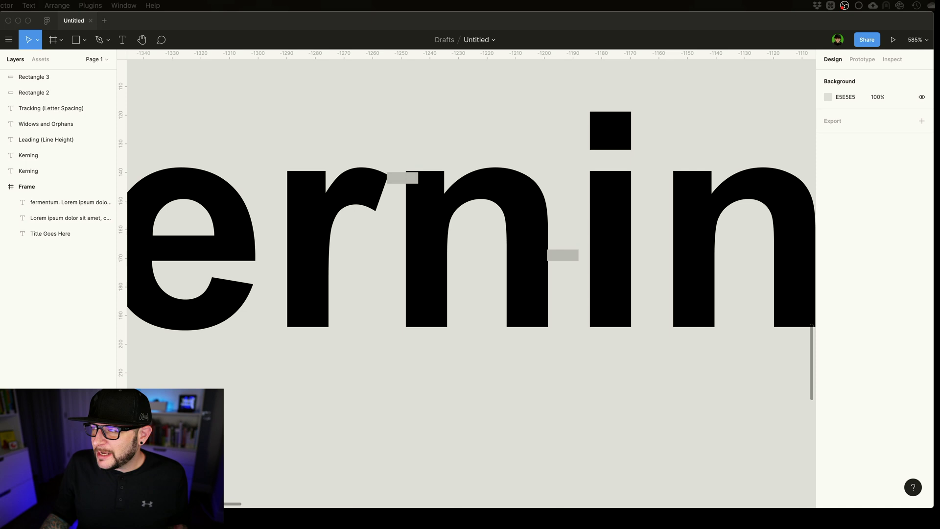
In Chrome, show the image results for 'bad kerning examples'
{"action": "key", "text": "super+Tab"}
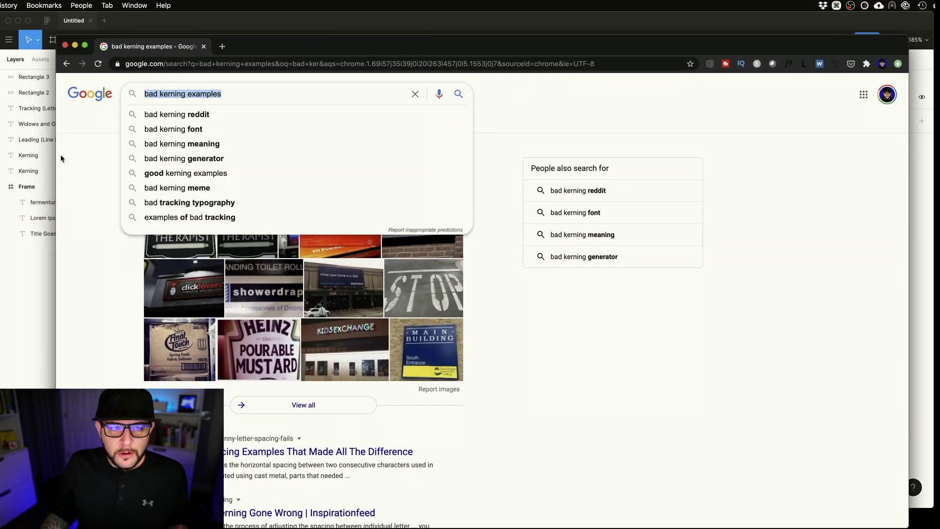
{"action": "left_click", "coordinate": [113, 129]}
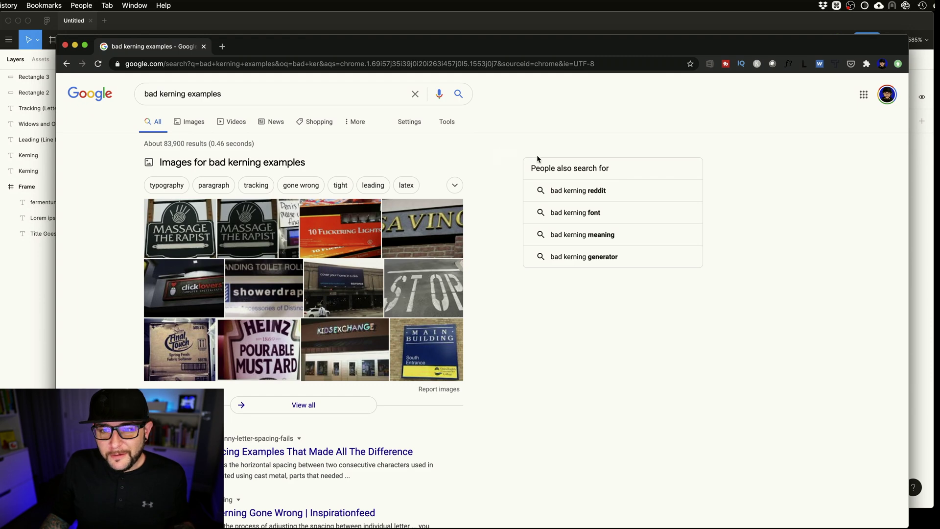
{"action": "scroll", "coordinate": [194, 209], "scroll_direction": "down", "scroll_amount": 1}
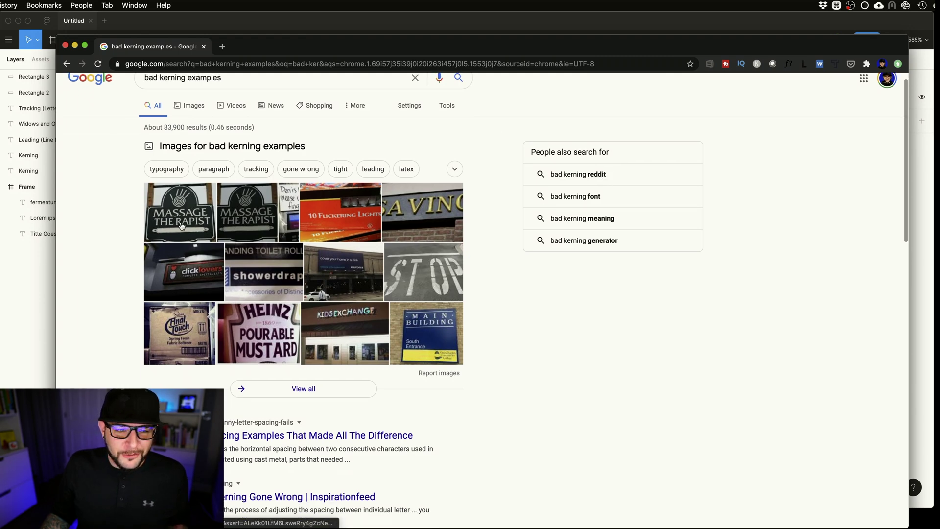
{"action": "left_click", "coordinate": [195, 223]}
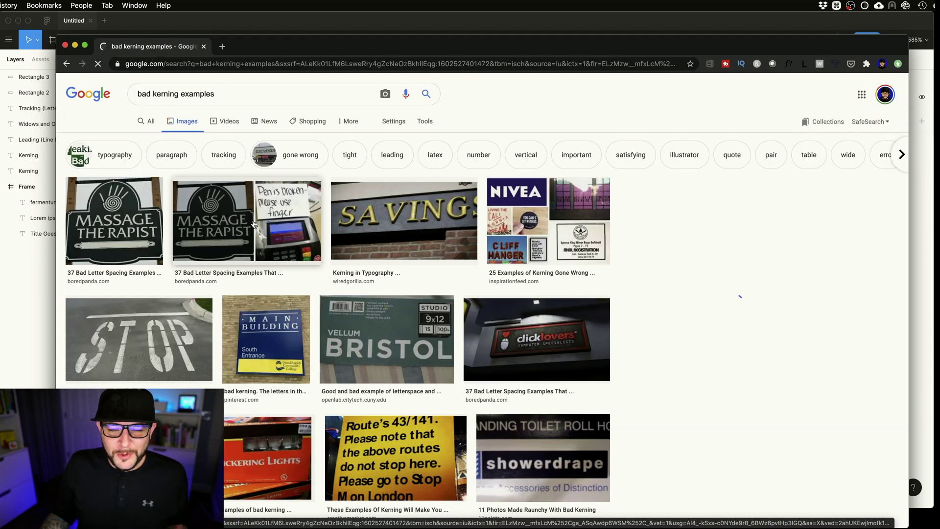
Browse the image results and preview the Final Touch fabric-softener box example
{"action": "scroll", "coordinate": [364, 232], "scroll_direction": "up", "scroll_amount": 1}
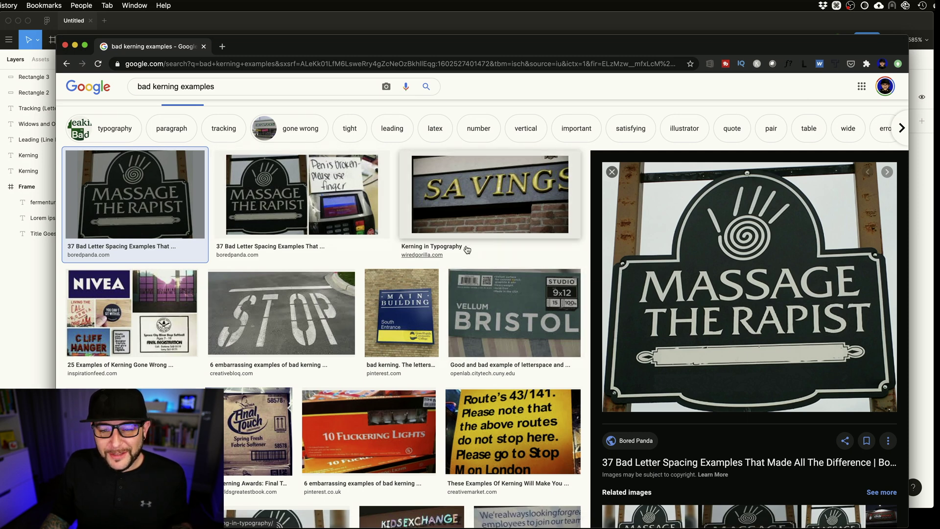
{"action": "scroll", "coordinate": [813, 236], "scroll_direction": "down", "scroll_amount": 2}
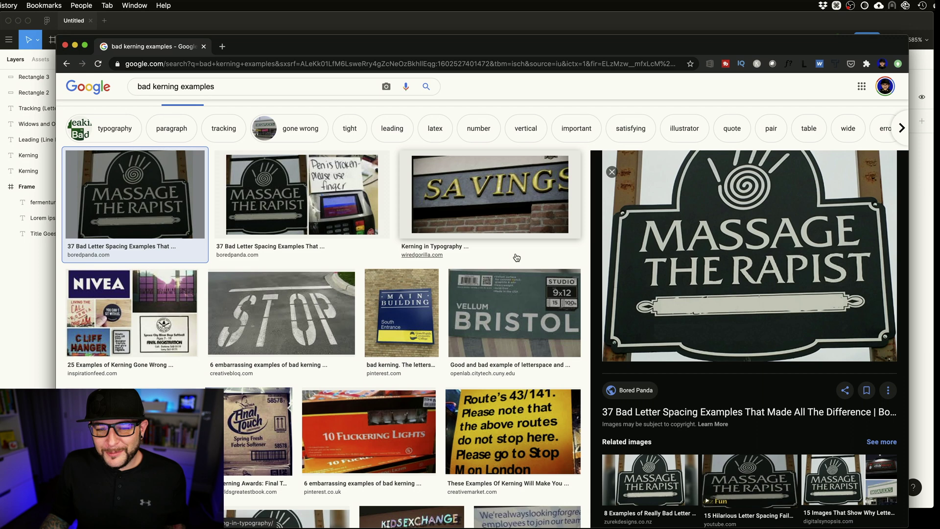
{"action": "scroll", "coordinate": [491, 239], "scroll_direction": "down", "scroll_amount": 3}
{"action": "scroll", "coordinate": [250, 296], "scroll_direction": "down", "scroll_amount": 3}
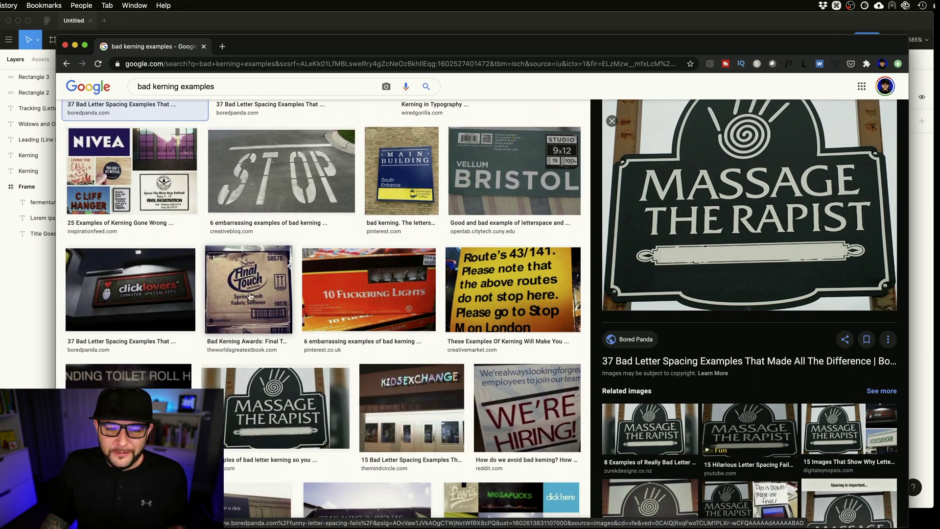
{"action": "left_click", "coordinate": [233, 271]}
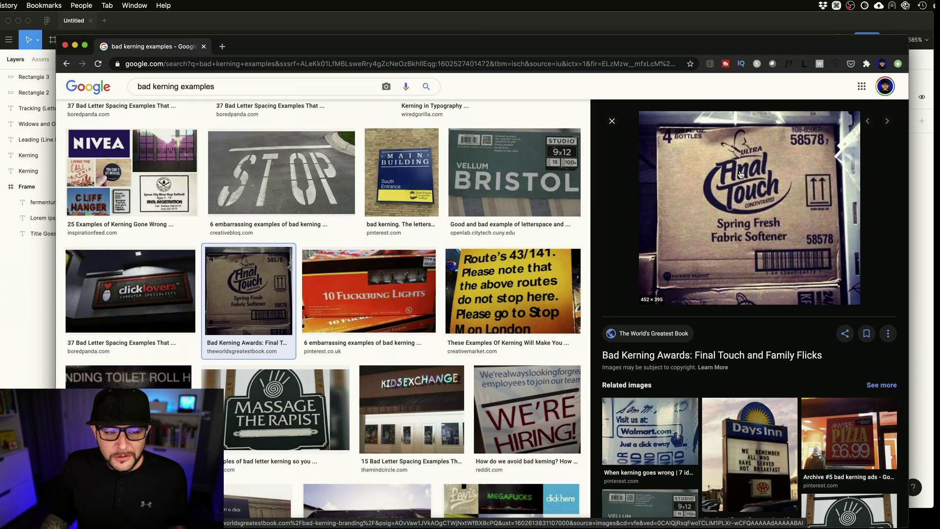
{"action": "scroll", "coordinate": [542, 235], "scroll_direction": "down", "scroll_amount": 5}
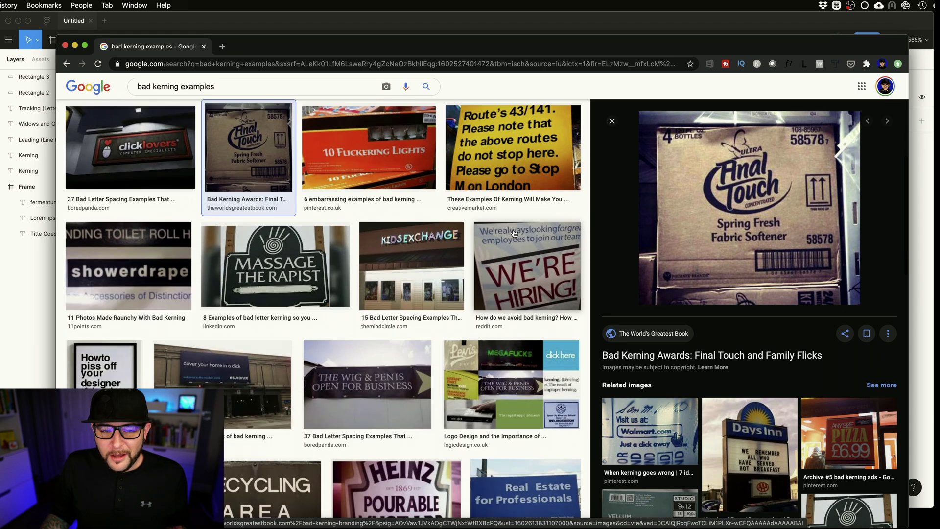
{"action": "scroll", "coordinate": [542, 235], "scroll_direction": "down", "scroll_amount": 4}
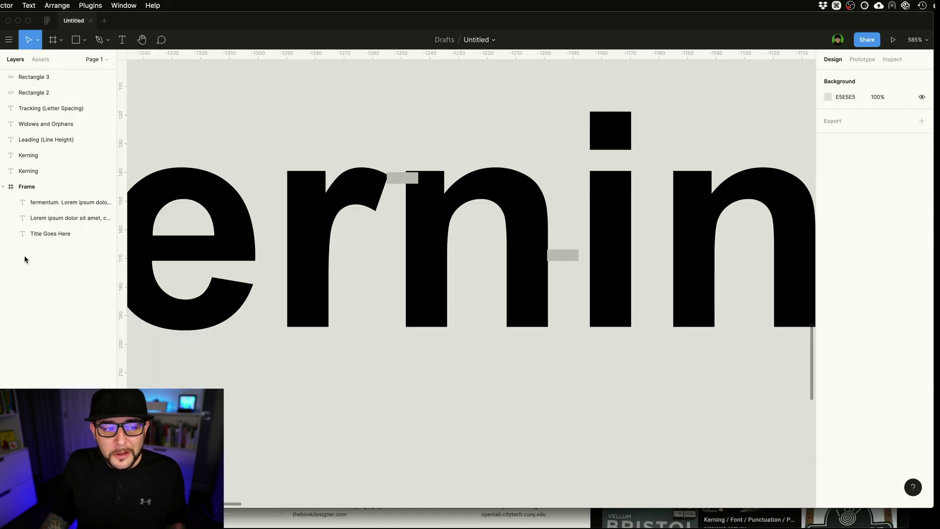
Back in Figma, select spacer bars Rectangle 2 and Rectangle 3 and cut them from the Kerning word
{"action": "key", "text": "super+Tab"}
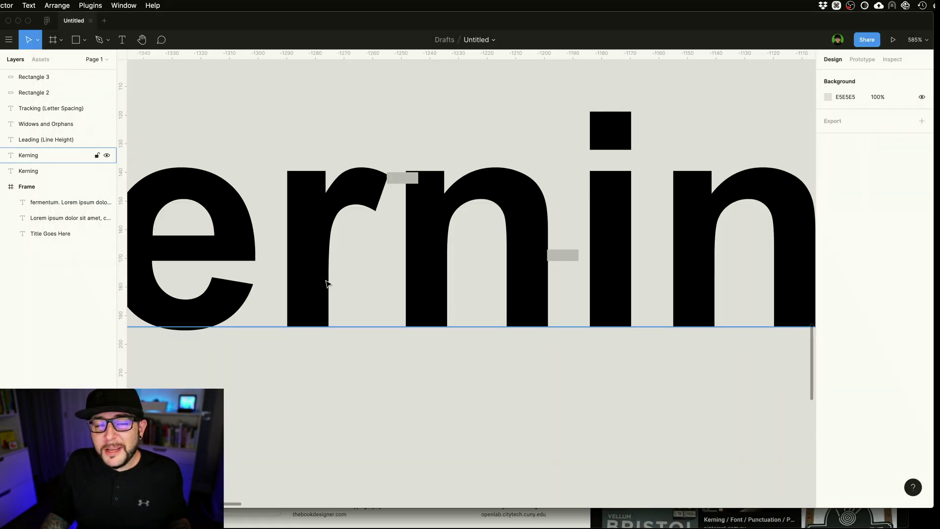
{"action": "scroll", "coordinate": [469, 289], "scroll_direction": "down", "scroll_amount": 10, "text": "super"}
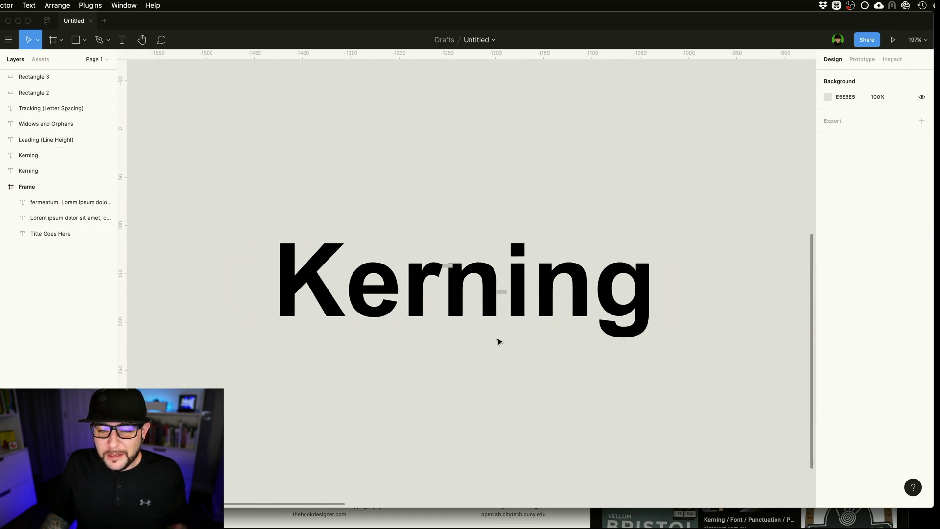
{"action": "left_click", "coordinate": [449, 265]}
{"action": "left_click", "coordinate": [446, 265]}
{"action": "key", "text": "super+x"}
{"action": "left_click", "coordinate": [501, 293]}
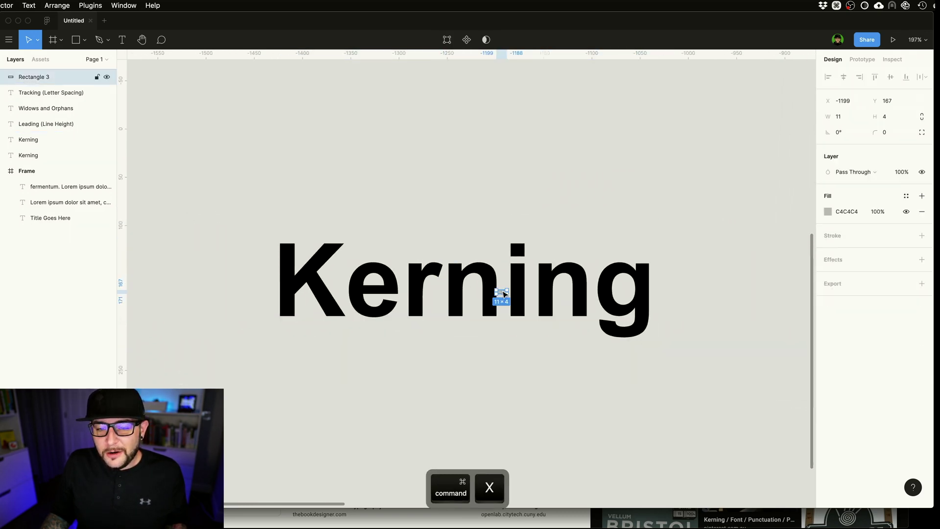
{"action": "key", "text": "super+x"}
{"action": "scroll", "coordinate": [501, 289], "scroll_direction": "down", "scroll_amount": 5, "text": "super"}
{"action": "key", "text": "space"}
{"action": "scroll", "coordinate": [464, 313], "scroll_direction": "right", "scroll_amount": 5}
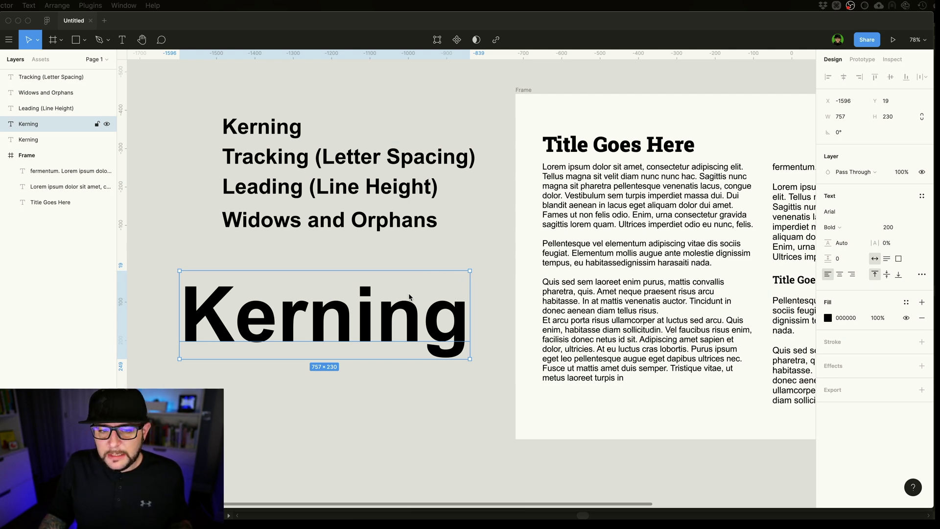
Select the first body paragraph and raise its letter spacing from -1% to 2%
{"action": "left_click", "coordinate": [576, 198]}
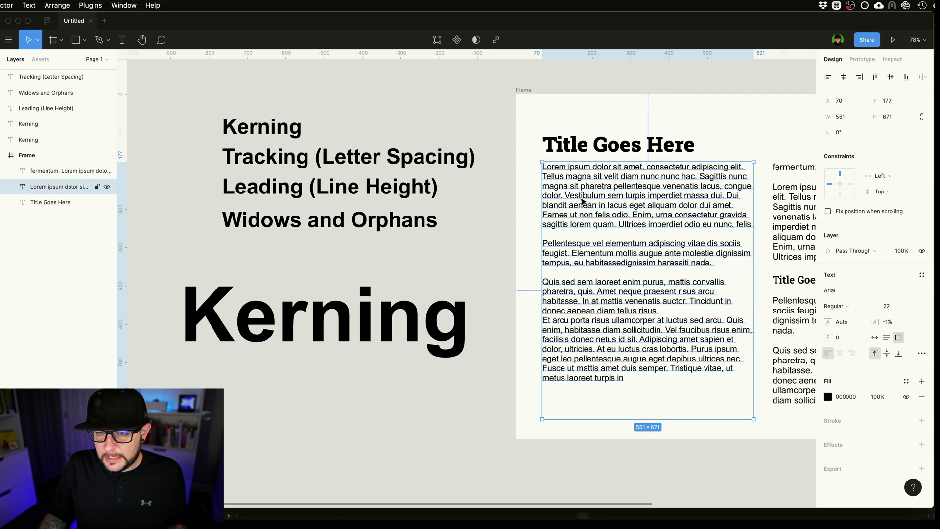
{"action": "double_click", "coordinate": [603, 199]}
{"action": "triple_click", "coordinate": [604, 199]}
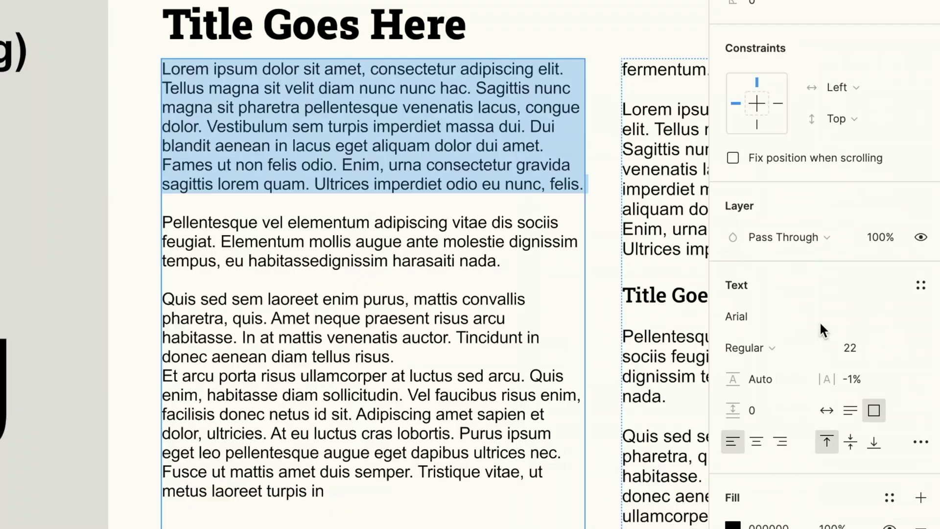
{"action": "left_click", "coordinate": [894, 321]}
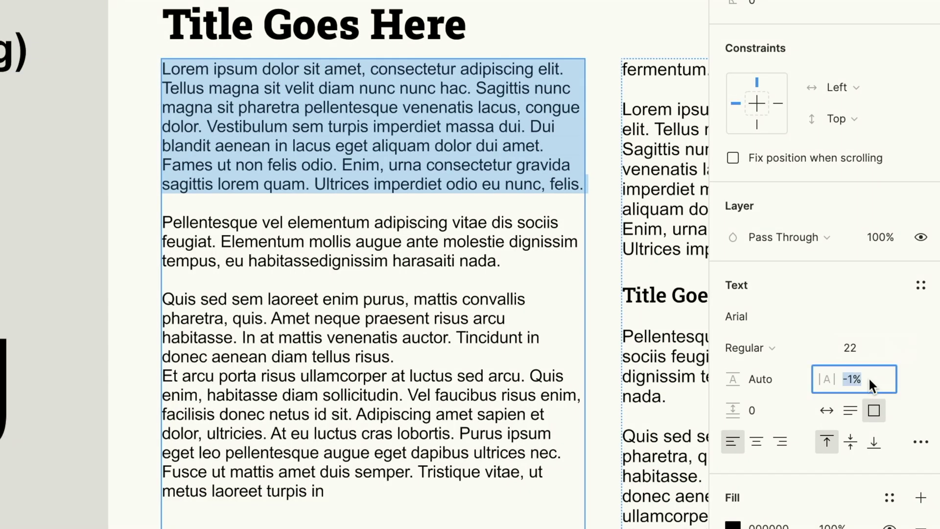
{"action": "key", "text": "Up"}
{"action": "key", "text": "Up"}
{"action": "key", "text": "Up"}
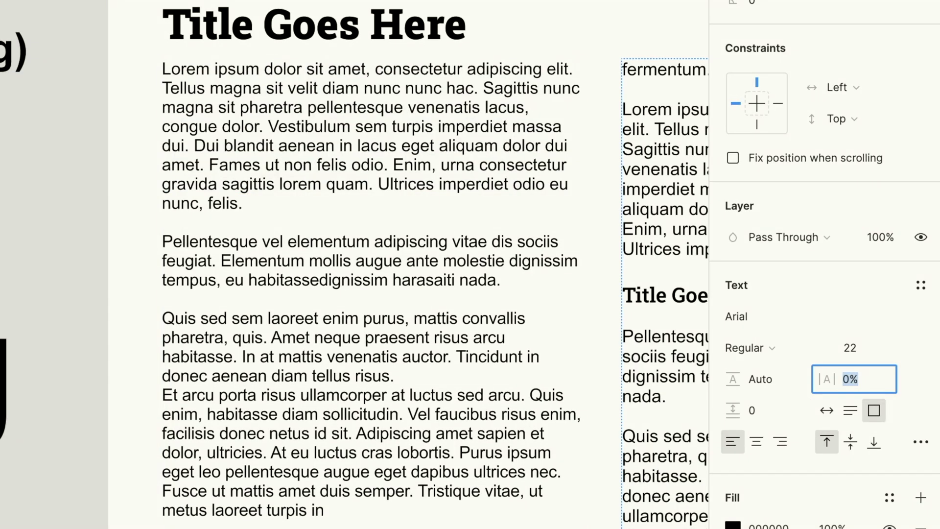
{"action": "key", "text": "Up"}
{"action": "key", "text": "Down"}
{"action": "key", "text": "Down"}
{"action": "key", "text": "Down"}
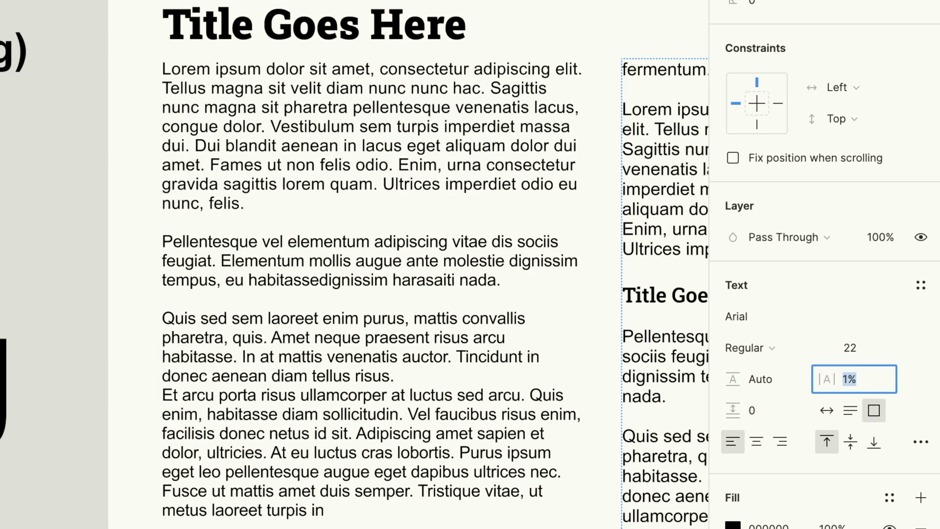
{"action": "key", "text": "Up"}
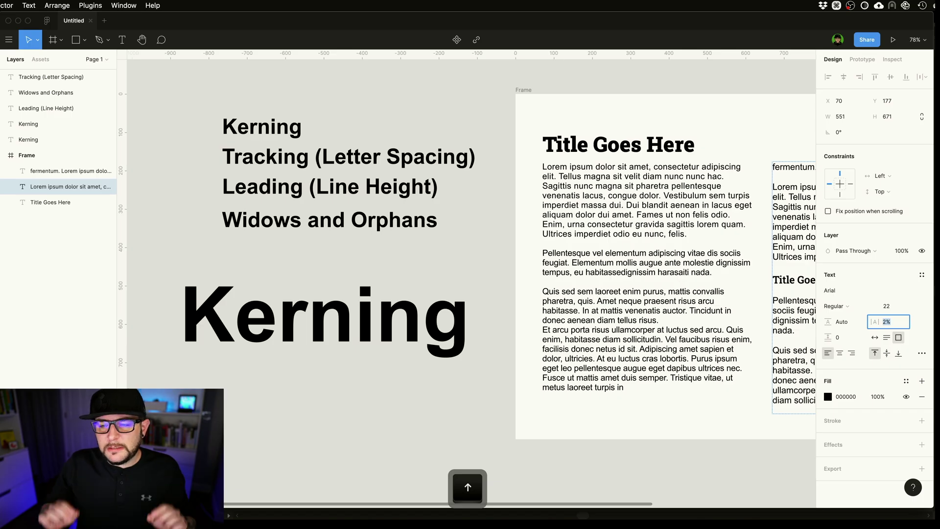
{"action": "key", "text": "Up"}
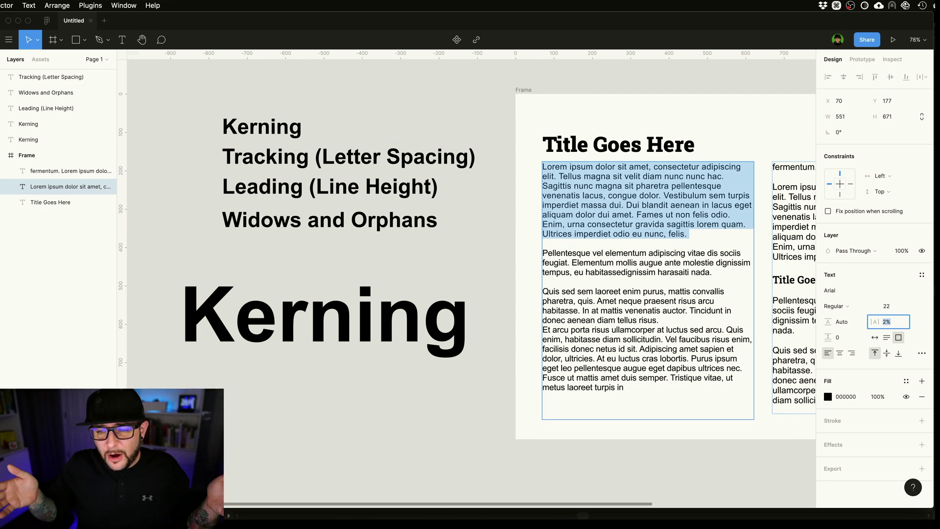
{"action": "key", "text": "Down"}
{"action": "key", "text": "Down"}
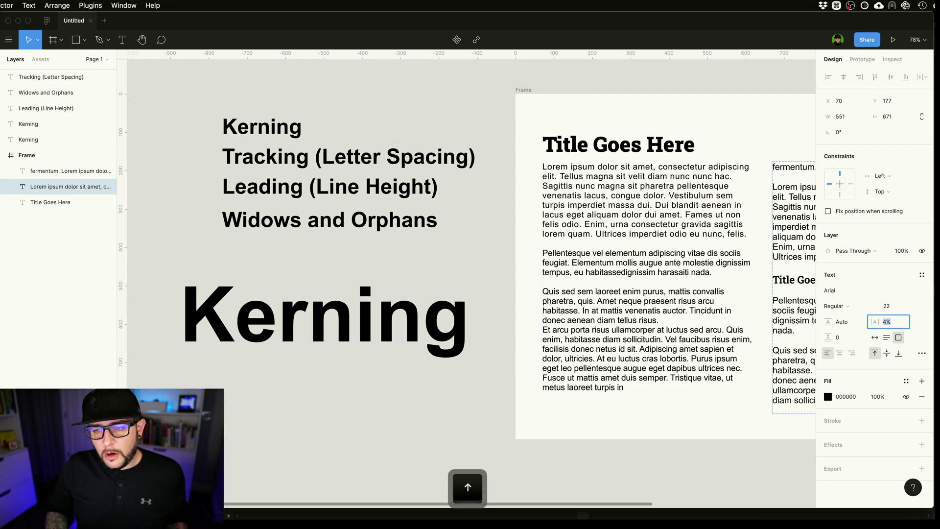
{"action": "key", "text": "Up"}
{"action": "key", "text": "Up"}
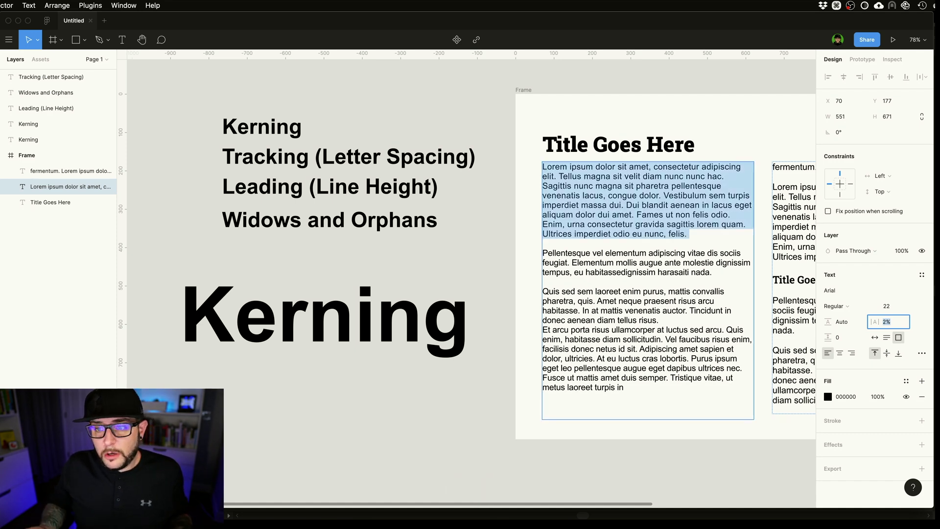
{"action": "key", "text": "Escape"}
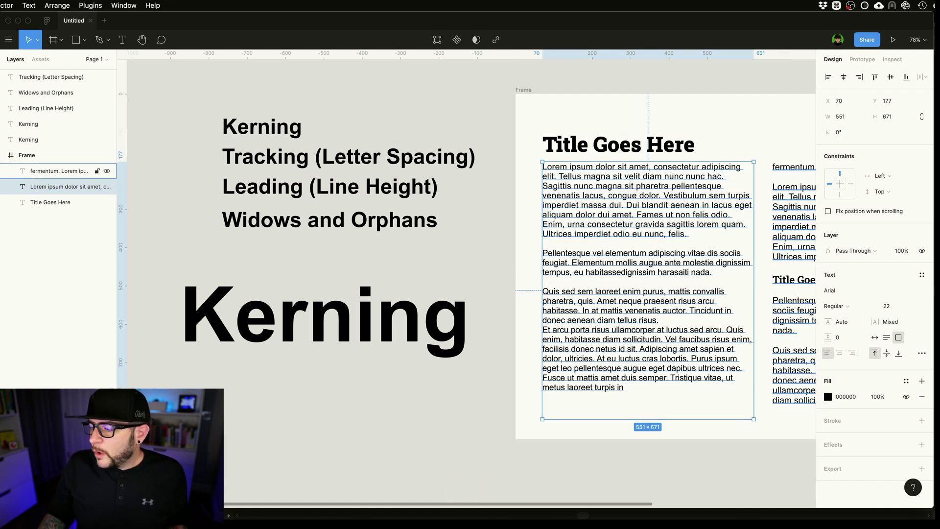
Switch to Illustrator's blank Untitled-1 and move the Character panel to the artboard centre
{"action": "key", "text": "super+Tab"}
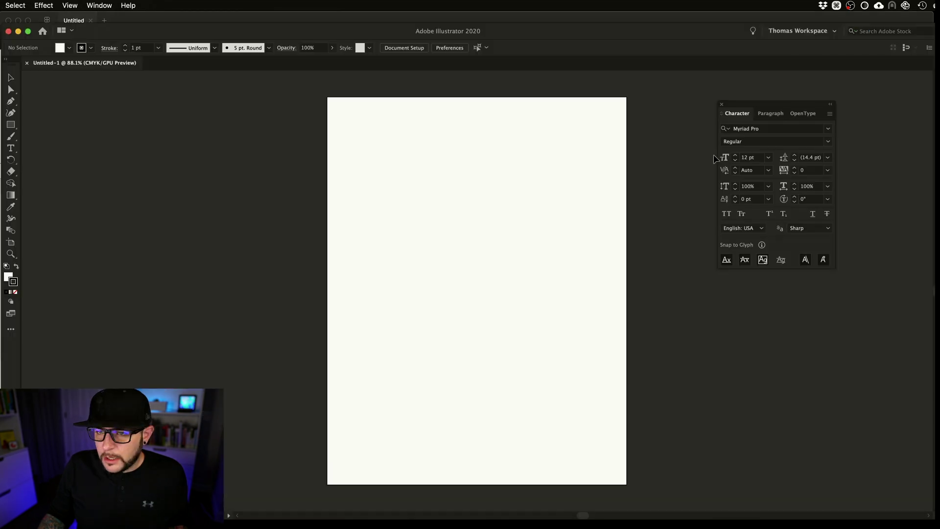
{"action": "left_click_drag", "start_coordinate": [786, 105], "coordinate": [478, 160]}
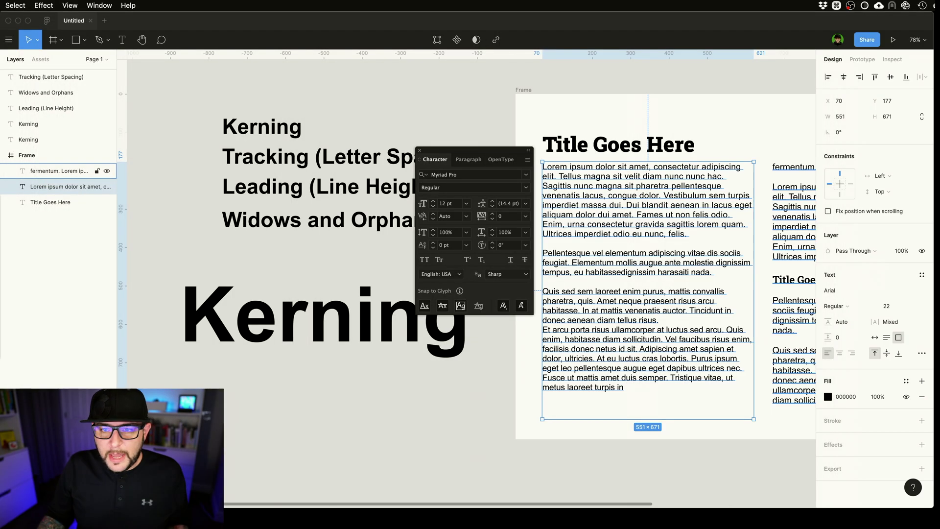
Back in Figma, reselect the first body paragraph, then leave text editing
{"action": "left_click", "coordinate": [638, 210]}
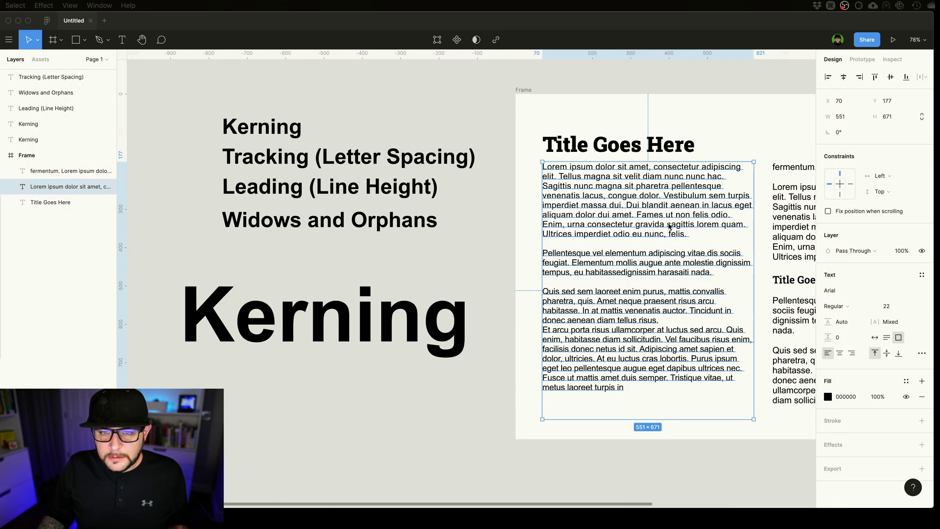
{"action": "scroll", "coordinate": [638, 210], "scroll_direction": "right", "scroll_amount": 2}
{"action": "scroll", "coordinate": [638, 210], "scroll_direction": "right", "scroll_amount": 1}
{"action": "triple_click", "coordinate": [609, 182]}
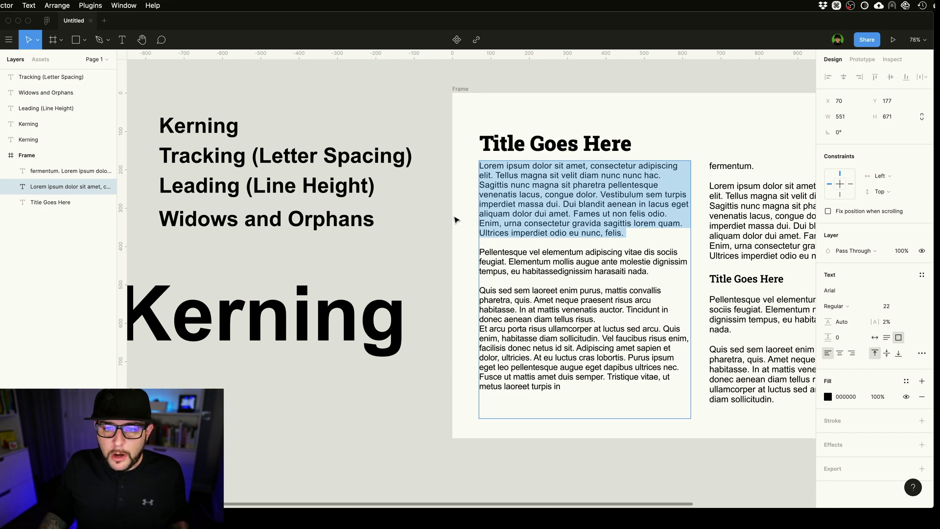
{"action": "key", "text": "Escape"}
Drag the large Kerning word slightly left to X -1559, Y -45
{"action": "scroll", "coordinate": [382, 275], "scroll_direction": "left", "scroll_amount": 5}
{"action": "left_click", "coordinate": [400, 301]}
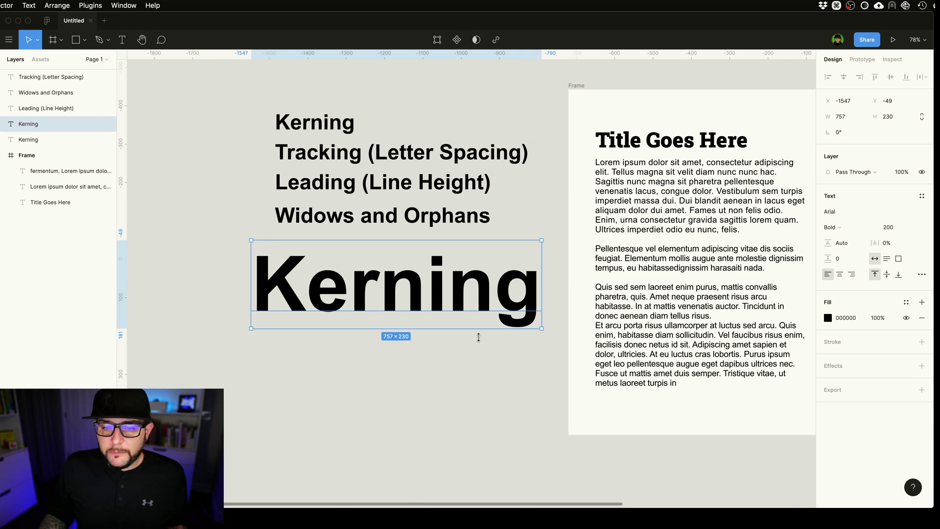
{"action": "left_click", "coordinate": [676, 175]}
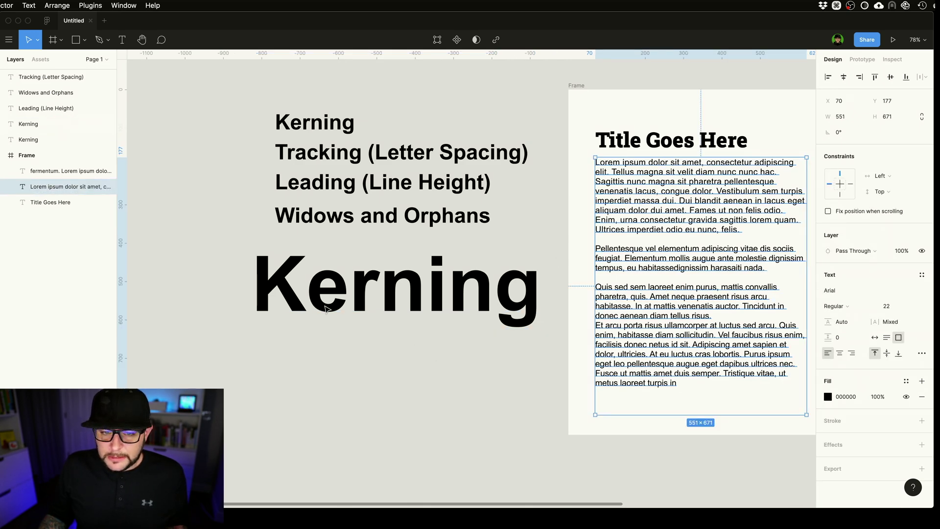
{"action": "scroll", "coordinate": [433, 196], "scroll_direction": "up", "scroll_amount": 5}
{"action": "left_click", "coordinate": [436, 330]}
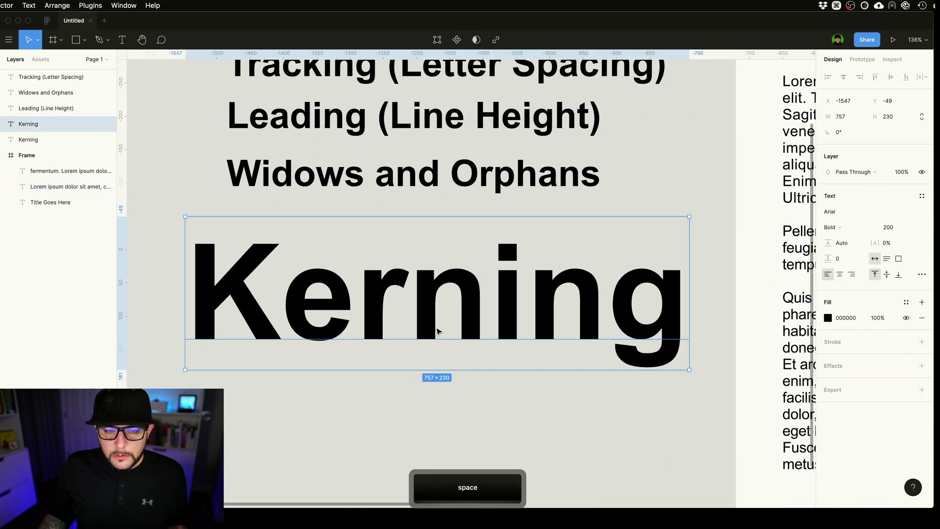
{"action": "left_click_drag", "start_coordinate": [435, 319], "coordinate": [426, 321]}
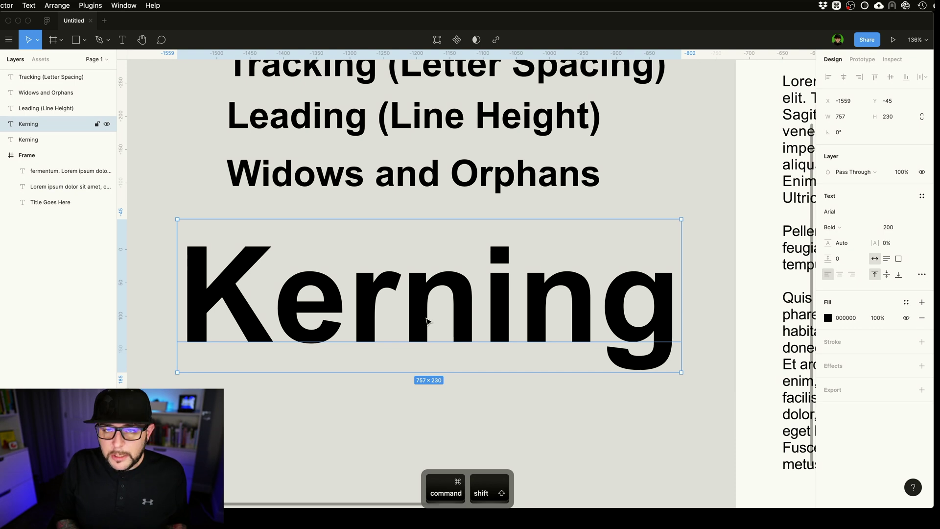
Convert the Kerning text to outlines and nudge the K and e rightward
{"action": "key", "text": "super+shift+o"}
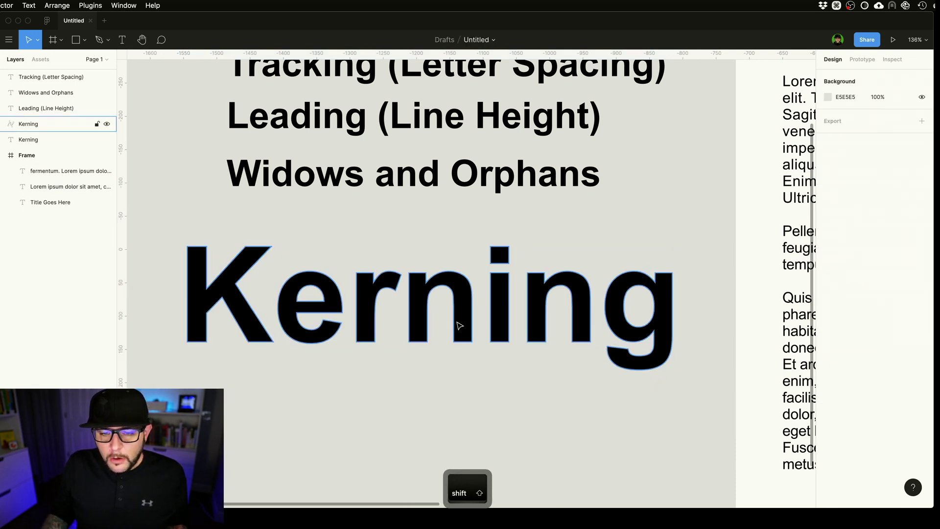
{"action": "left_click", "coordinate": [467, 320]}
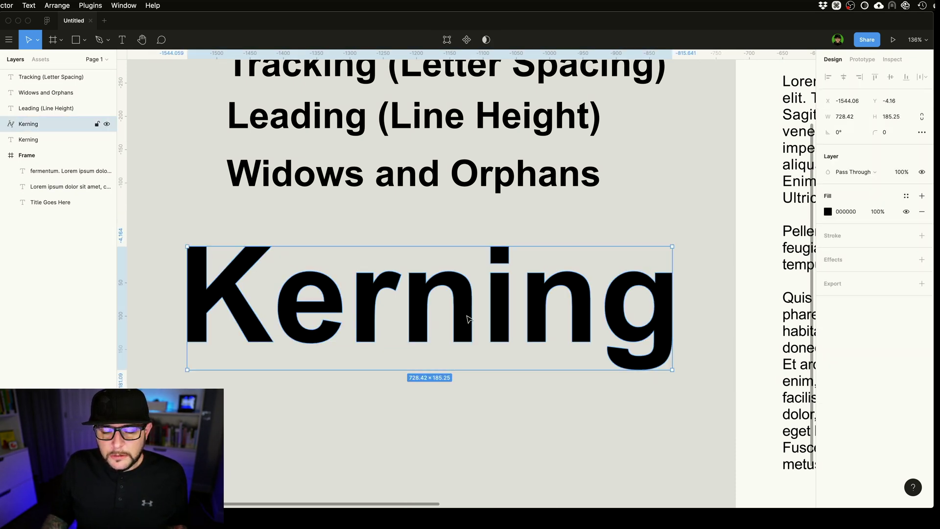
{"action": "left_click", "coordinate": [263, 396]}
{"action": "double_click", "coordinate": [240, 317]}
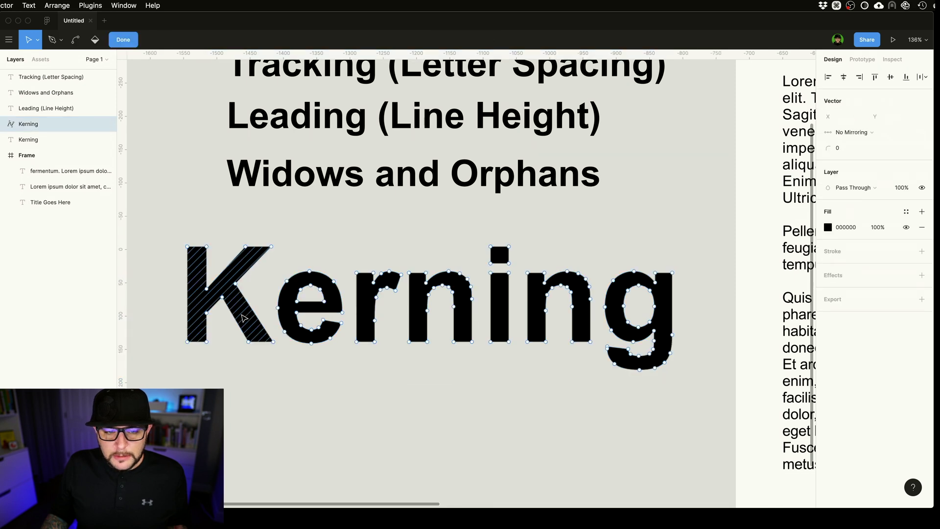
{"action": "key", "text": "shift+Right"}
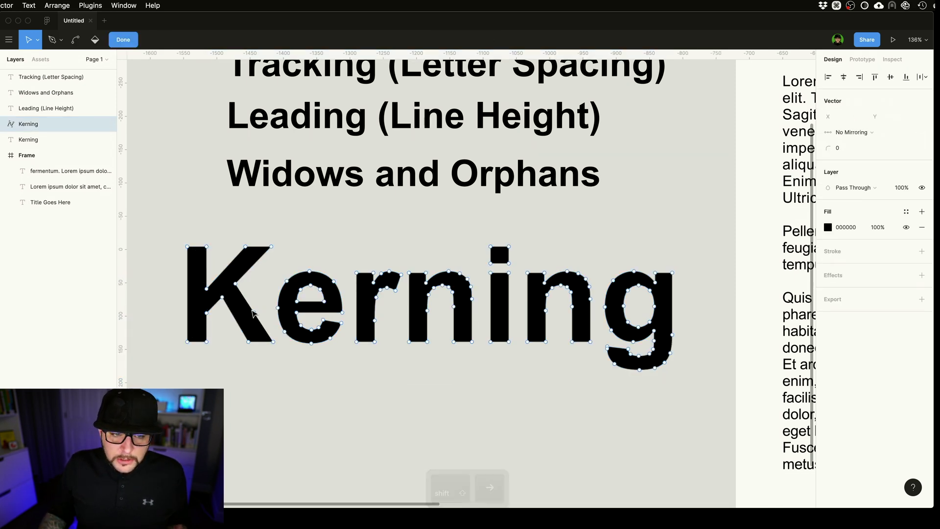
{"action": "key", "text": "shift+Right"}
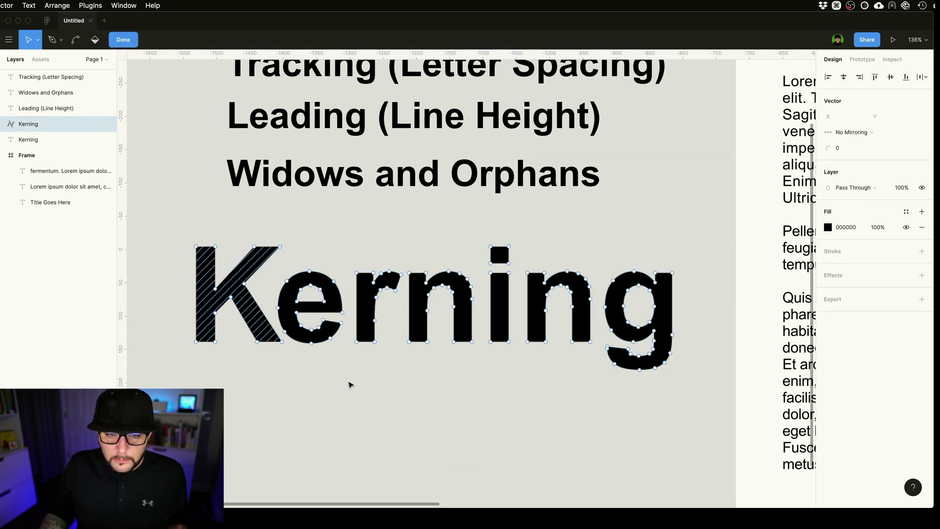
{"action": "left_click", "coordinate": [302, 374]}
{"action": "left_click", "coordinate": [299, 337]}
{"action": "left_click", "coordinate": [269, 334], "text": "shift"}
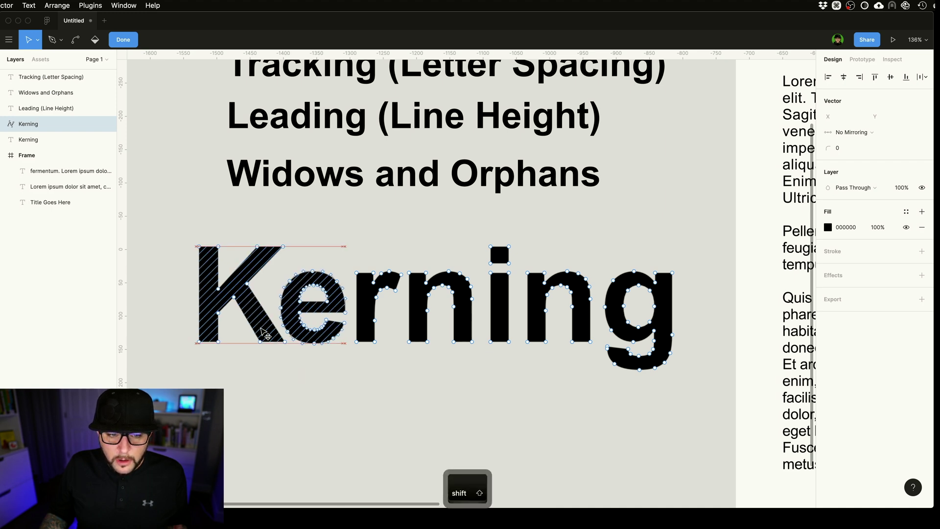
{"action": "key", "text": "shift+Right"}
{"action": "left_click", "coordinate": [362, 416]}
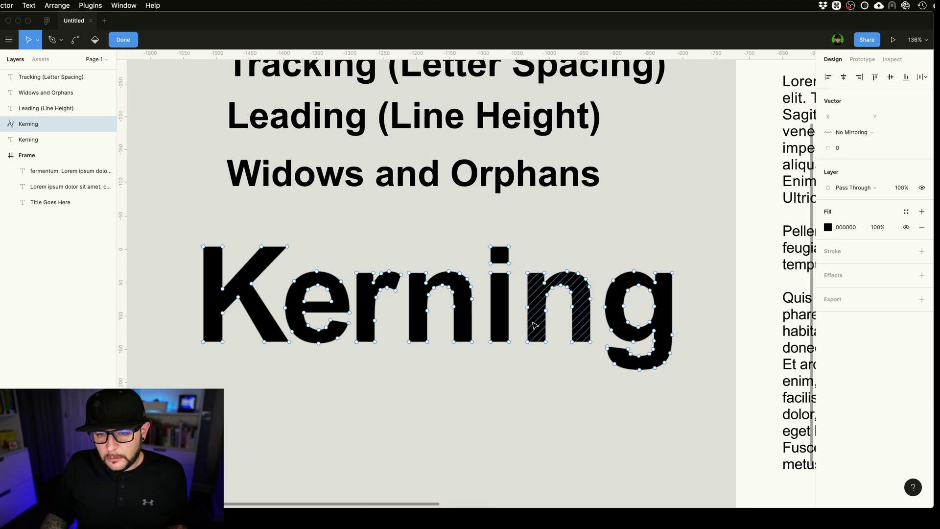
Shift the i, n and g outlines left to tighten the rning letters
{"action": "left_click", "coordinate": [534, 325], "text": "shift"}
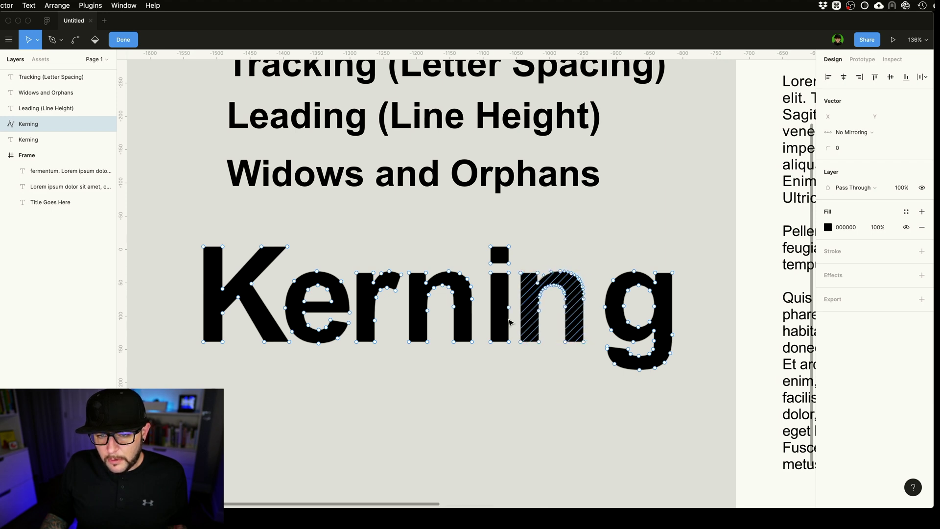
{"action": "left_click", "coordinate": [500, 324], "text": "shift"}
{"action": "key", "text": "shift+Left"}
{"action": "left_click_drag", "start_coordinate": [497, 321], "coordinate": [496, 321]}
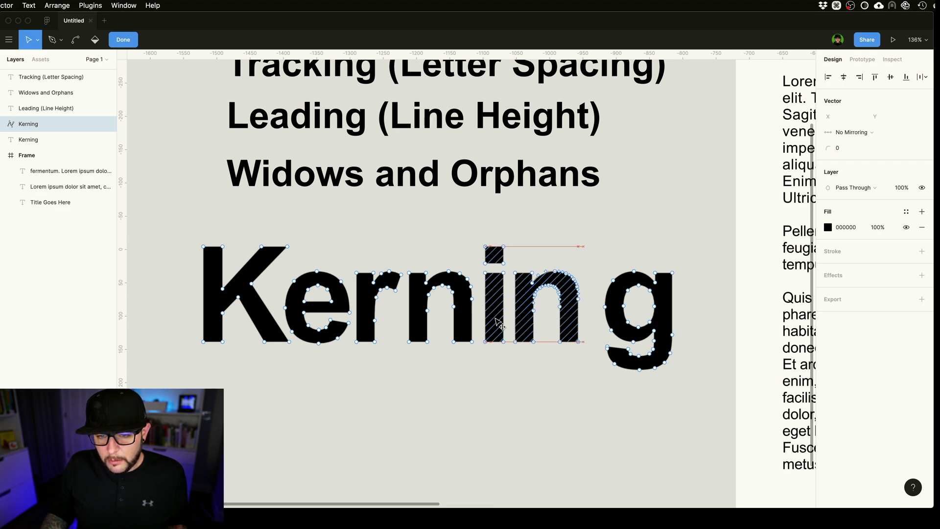
{"action": "left_click_drag", "start_coordinate": [611, 325], "coordinate": [593, 323]}
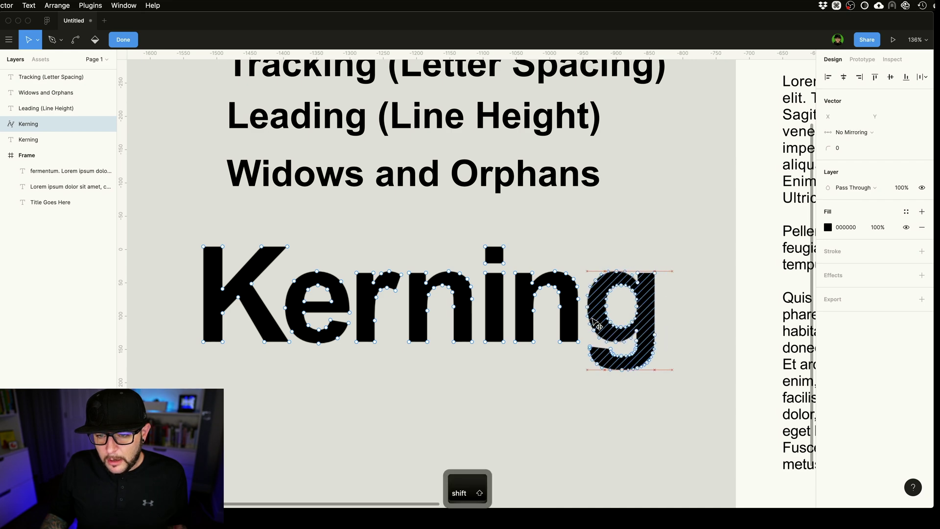
{"action": "key", "text": "Escape"}
{"action": "key", "text": "Escape"}
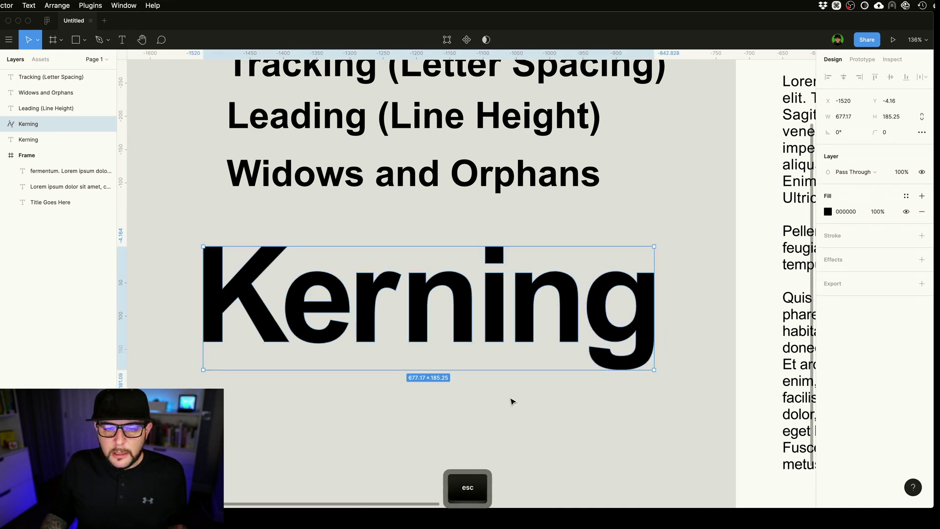
Edit the outlined Kerning vector and delete the e's outline paths, leaving K and rning
{"action": "scroll", "coordinate": [559, 404], "scroll_direction": "down", "scroll_amount": 5}
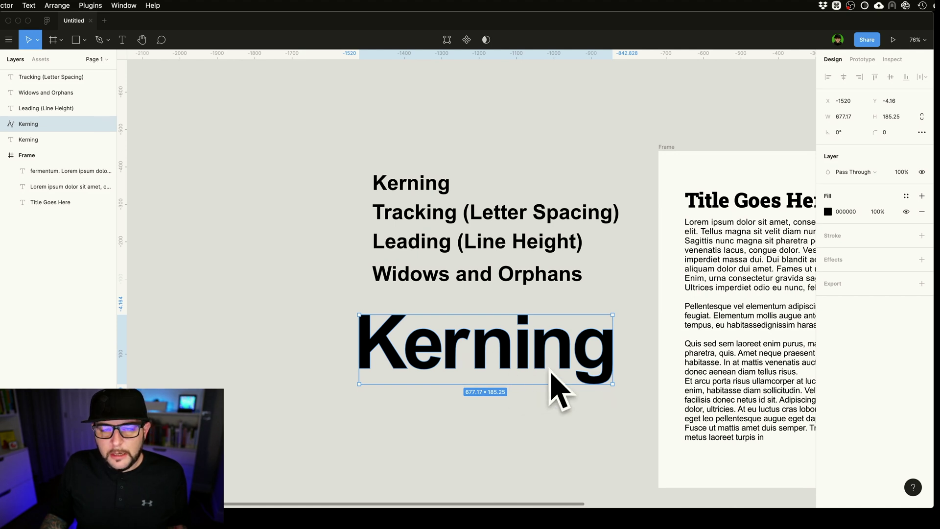
{"action": "key", "text": "space"}
{"action": "left_click_drag", "start_coordinate": [583, 418], "coordinate": [457, 378]}
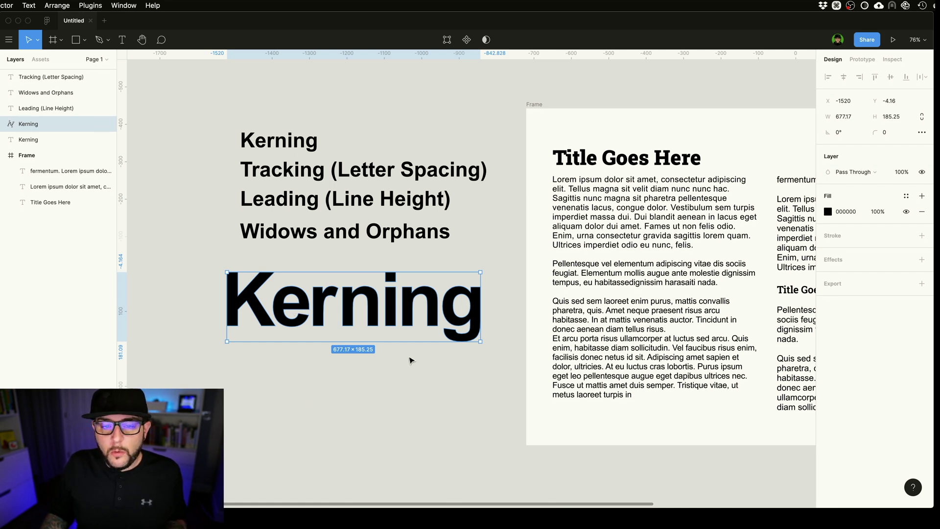
{"action": "left_click", "coordinate": [298, 380]}
{"action": "left_click", "coordinate": [304, 307]}
{"action": "double_click", "coordinate": [304, 307]}
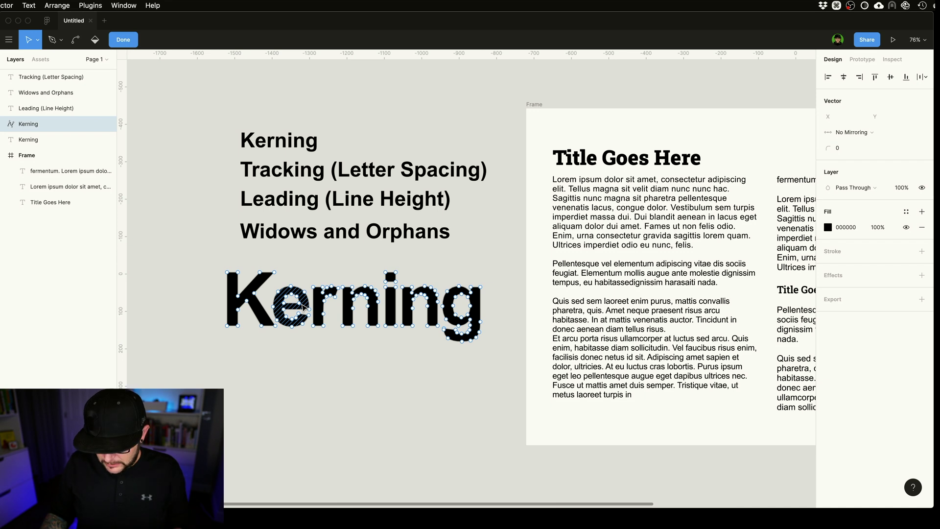
{"action": "key", "text": "BackSpace"}
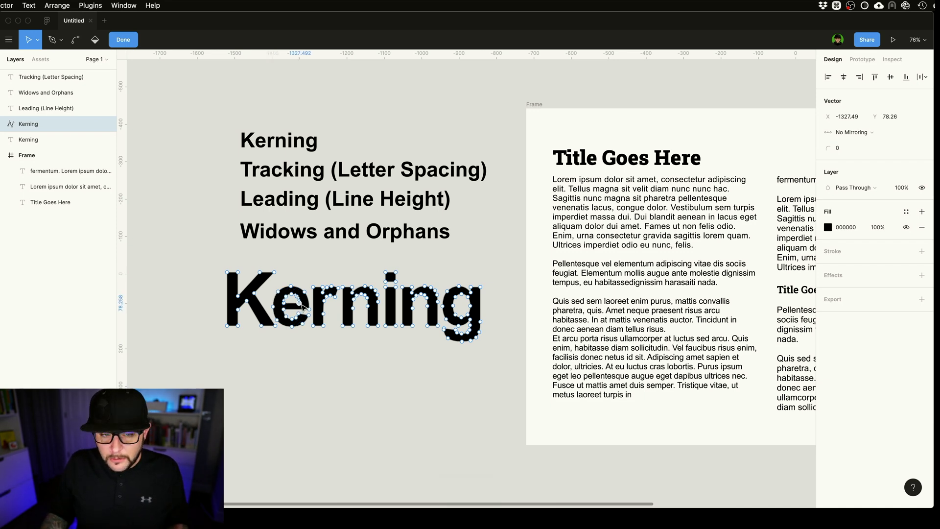
{"action": "key", "text": "BackSpace"}
{"action": "key", "text": "Escape"}
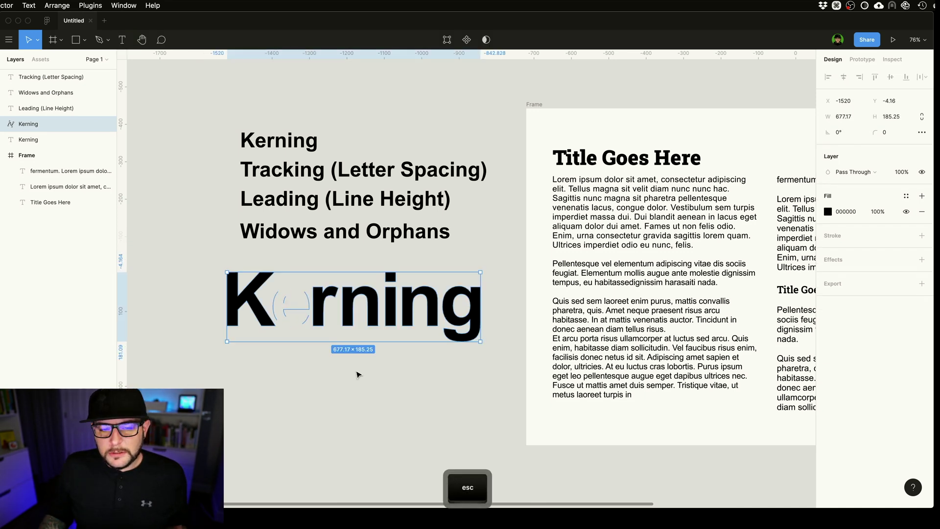
{"action": "key", "text": "Escape"}
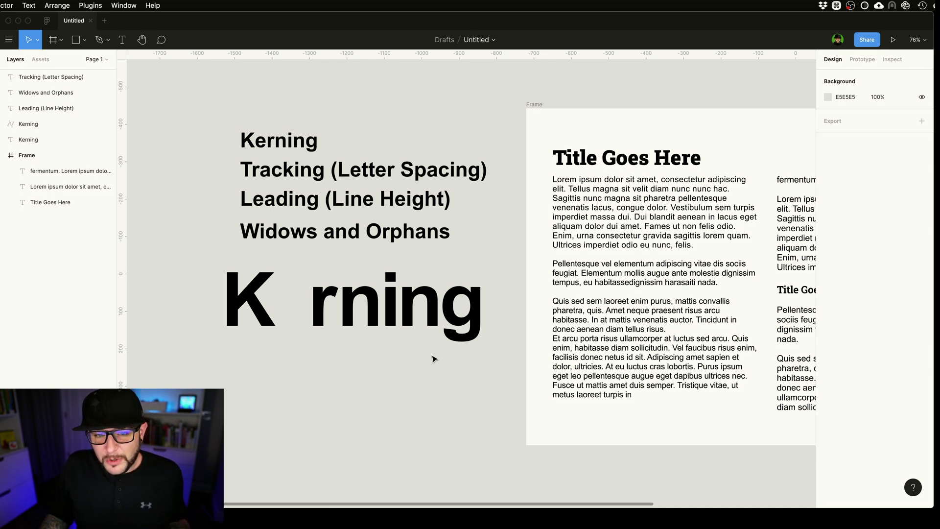
{"action": "key", "text": "space"}
{"action": "left_click_drag", "start_coordinate": [433, 359], "coordinate": [273, 355]}
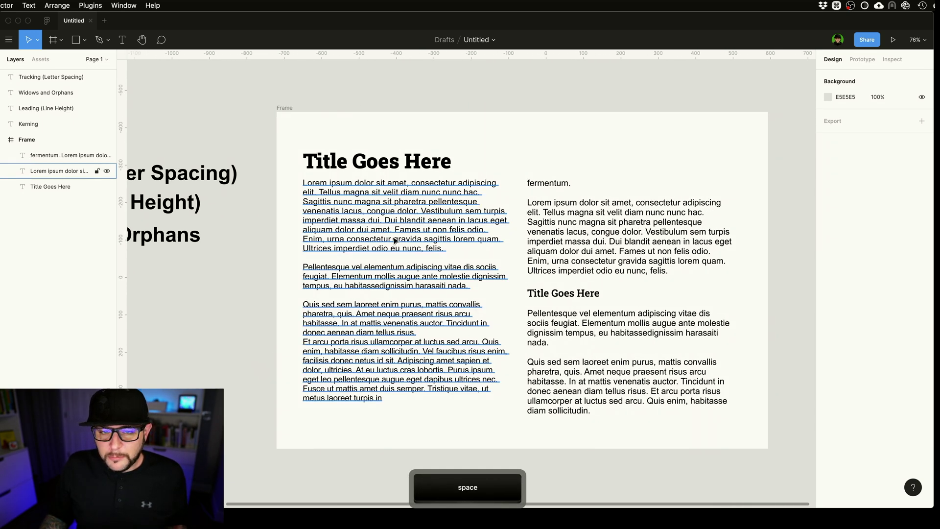
Select all the text in the left Lorem ipsum box and give it a uniform 1% letter spacing
{"action": "left_click", "coordinate": [430, 240]}
{"action": "left_click", "coordinate": [901, 323]}
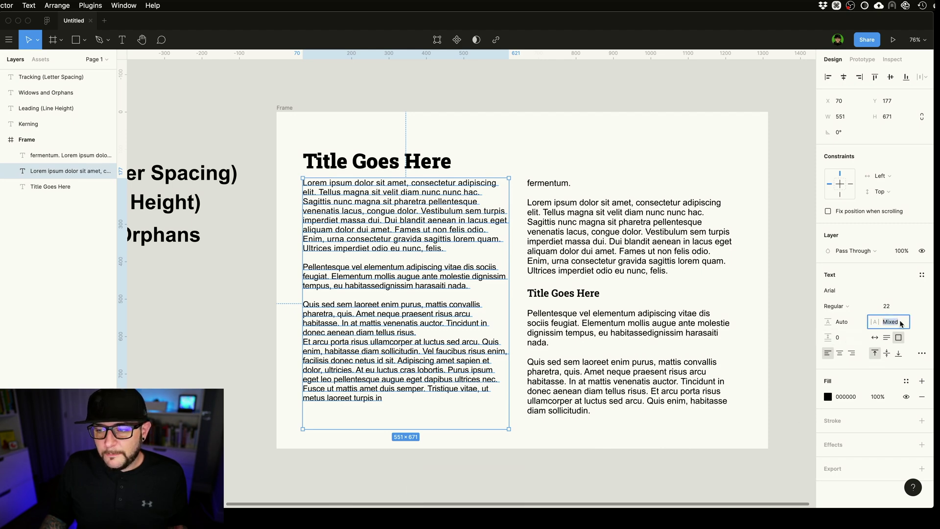
{"action": "double_click", "coordinate": [494, 259]}
{"action": "key", "text": "super+a"}
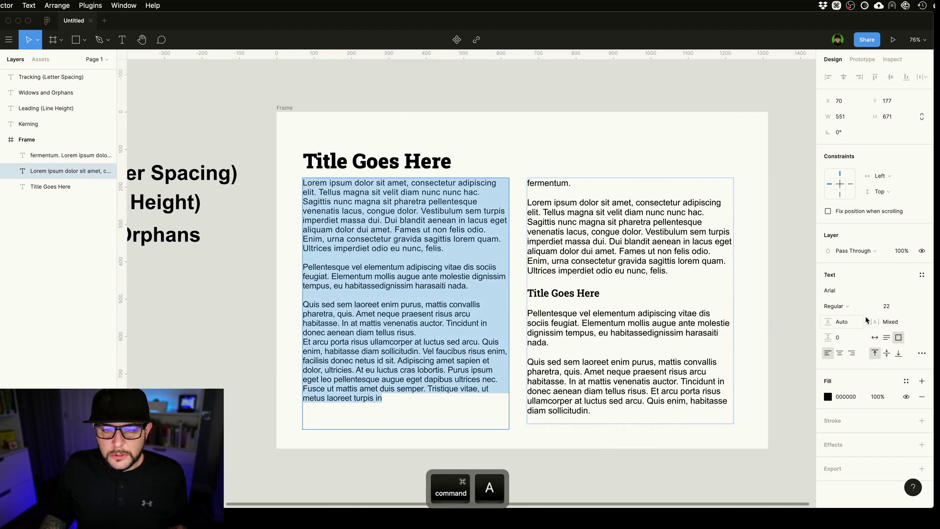
{"action": "left_click", "coordinate": [894, 322]}
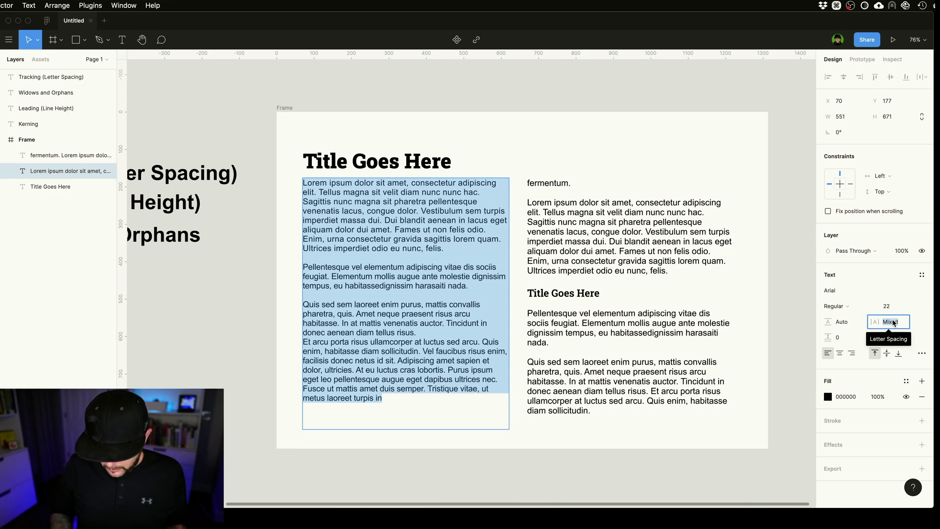
{"action": "type", "text": "1"}
{"action": "key", "text": "Return"}
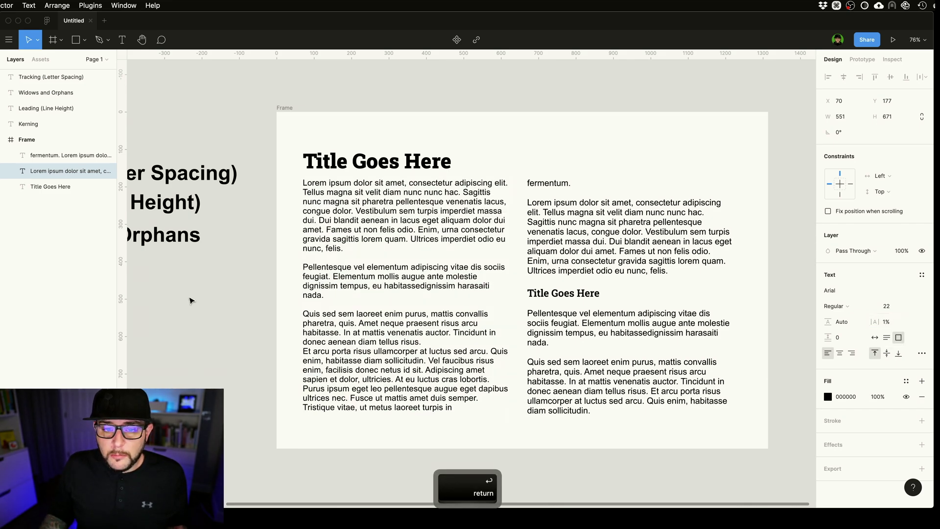
{"action": "left_click", "coordinate": [273, 269]}
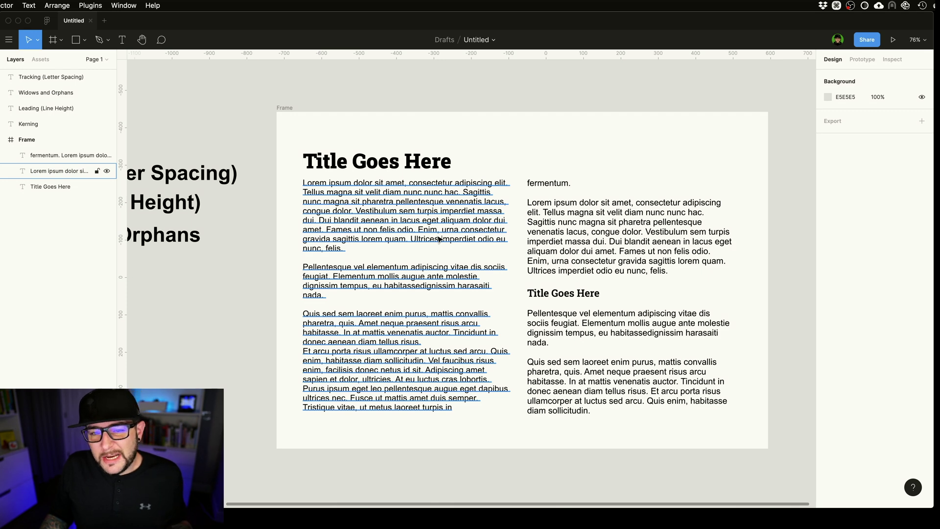
{"action": "left_click", "coordinate": [432, 239]}
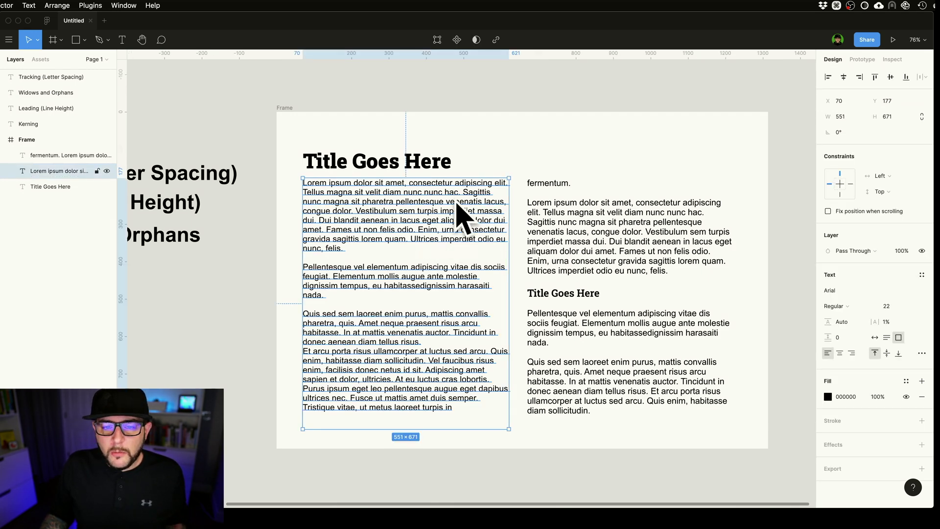